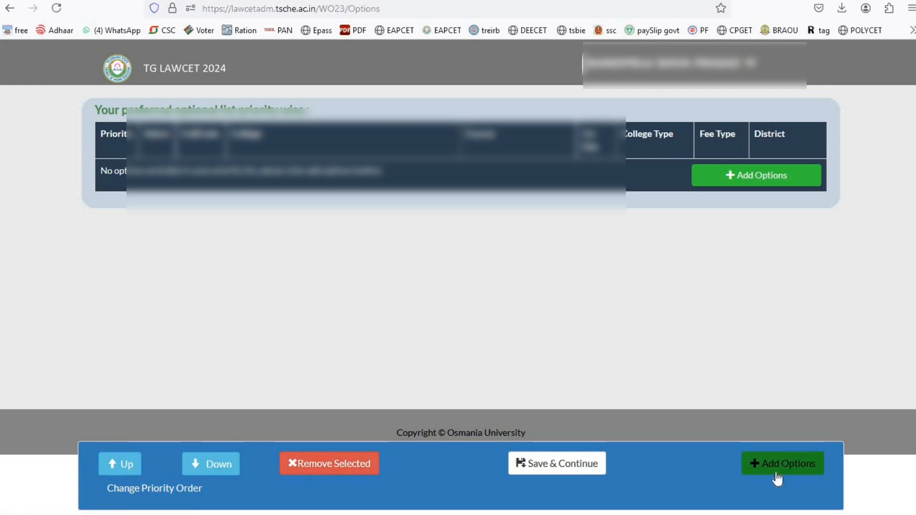
# Filter the available web options by "karim" and add the first Karimnagar college to the priority list.
pyautogui.click(744, 179)
pyautogui.click(701, 134)
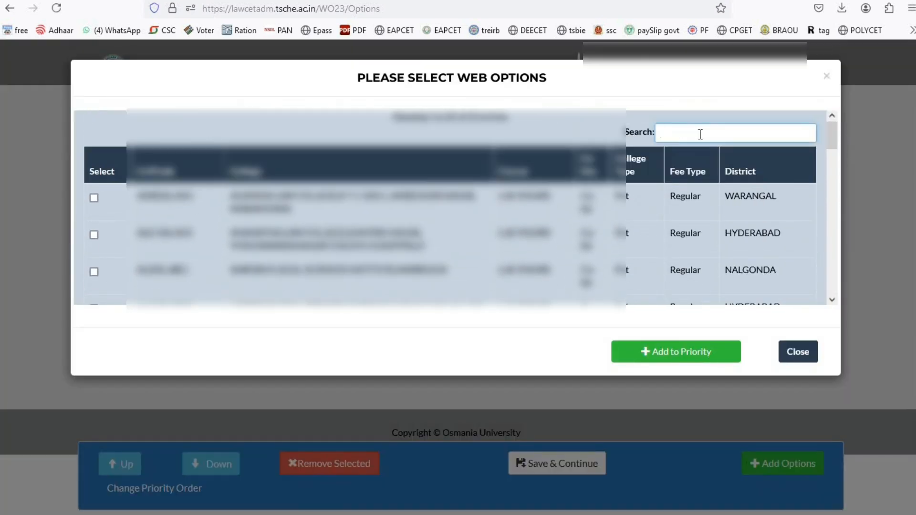
pyautogui.write('karim')
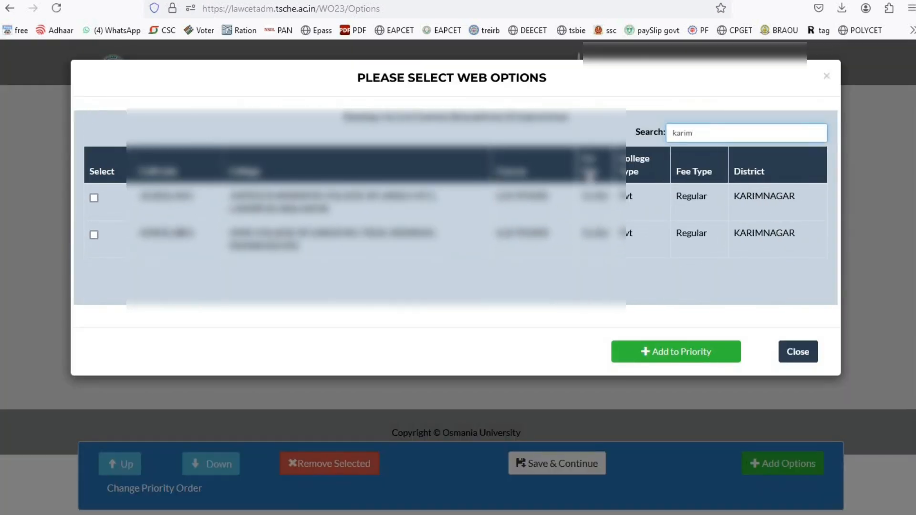
pyautogui.click(94, 198)
pyautogui.click(665, 352)
# Filter the available web options by "hyder" and add a Hyderabad college as the second priority.
pyautogui.click(772, 479)
pyautogui.click(685, 135)
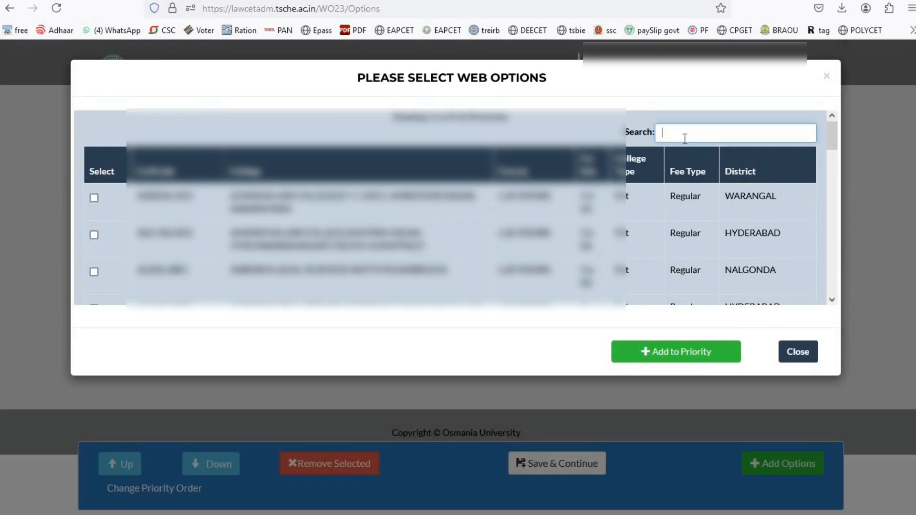
pyautogui.write('hyder')
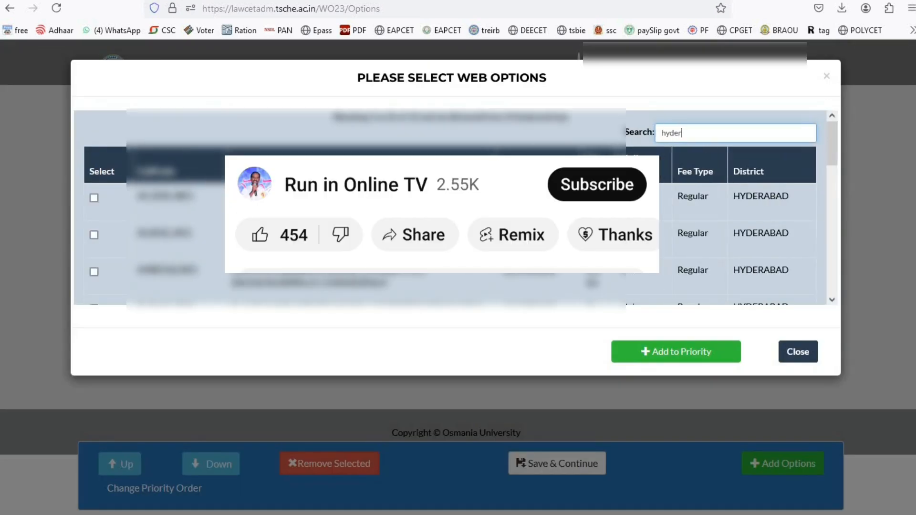
pyautogui.scroll(-8, 450, 207)
pyautogui.click(94, 270)
pyautogui.click(672, 352)
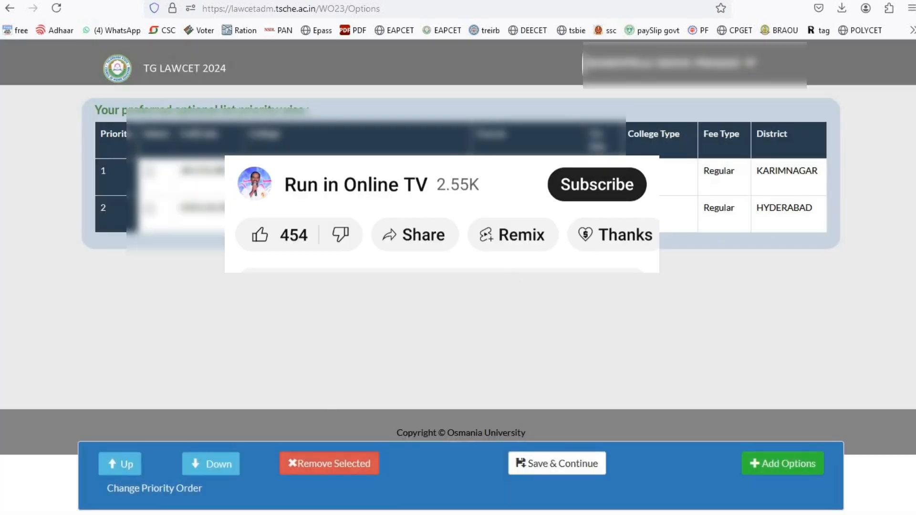
# Add more Hyderabad law colleges to the priority list, ending with Padala Rama Reddy Law College.
pyautogui.click(783, 464)
pyautogui.scroll(10, 742, 239)
pyautogui.click(702, 134)
pyautogui.write('mama')
pyautogui.press('BackSpace')
pyautogui.press('BackSpace')
pyautogui.press('BackSpace')
pyautogui.press('BackSpace')
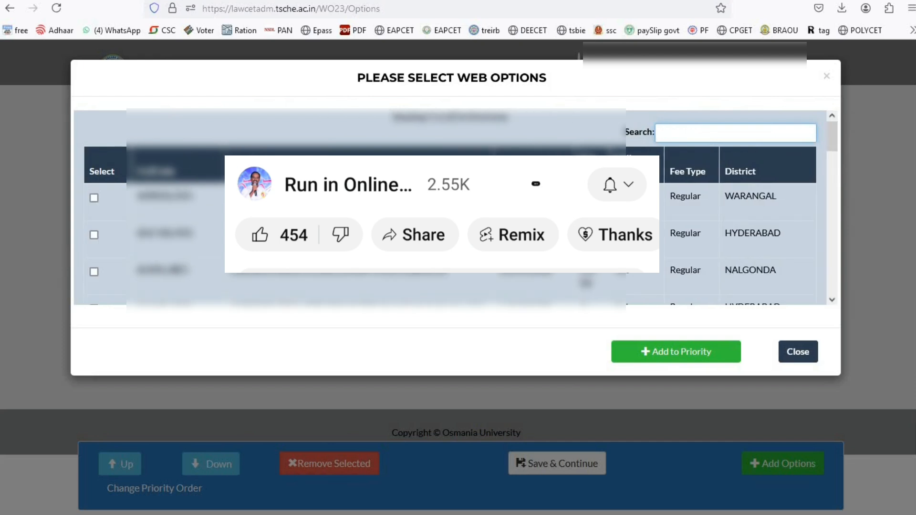
pyautogui.scroll(-6, 450, 208)
pyautogui.scroll(-5, 450, 208)
pyautogui.click(94, 153)
pyautogui.click(676, 352)
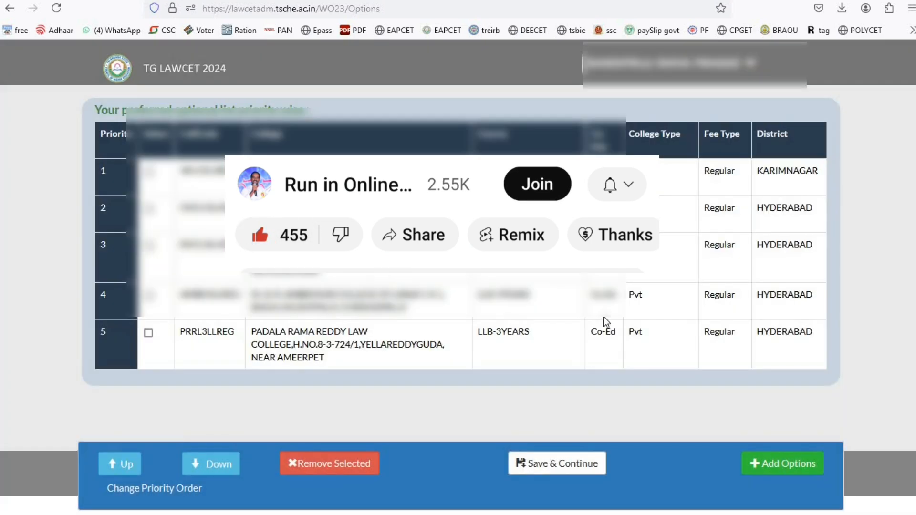
# Add KIMS-College of Law in Karimnagar district to the priority list as the sixth option.
pyautogui.click(783, 464)
pyautogui.scroll(-3, 450, 208)
pyautogui.click(94, 228)
pyautogui.click(675, 352)
# Move KIMS-College of Law up two places in the priority order and back down to the last place.
pyautogui.click(143, 375)
pyautogui.click(120, 464)
pyautogui.click(120, 464)
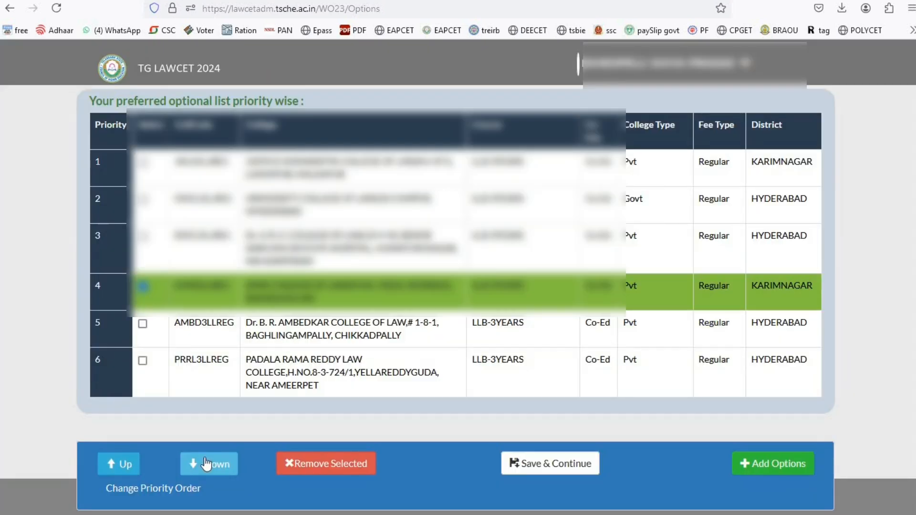
pyautogui.click(203, 461)
pyautogui.click(203, 461)
# Save the web options priority list and confirm the save.
pyautogui.click(544, 464)
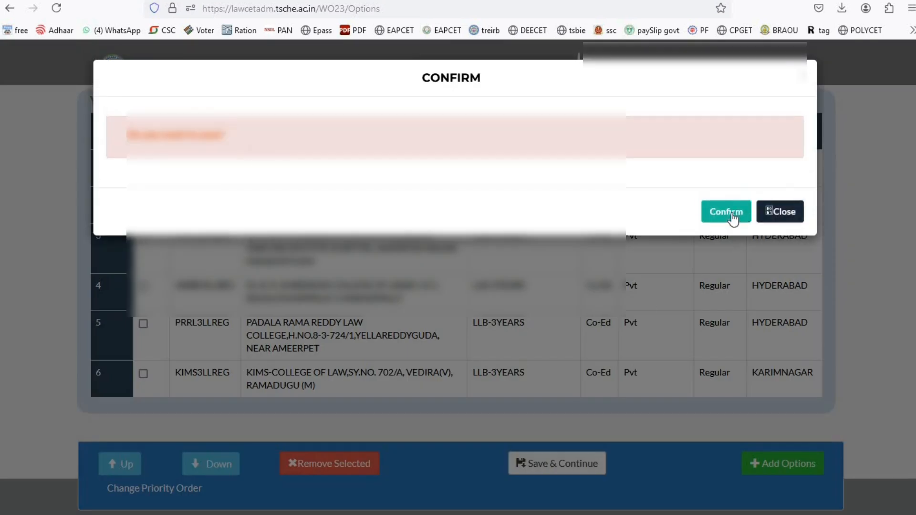
pyautogui.click(726, 210)
pyautogui.click(492, 410)
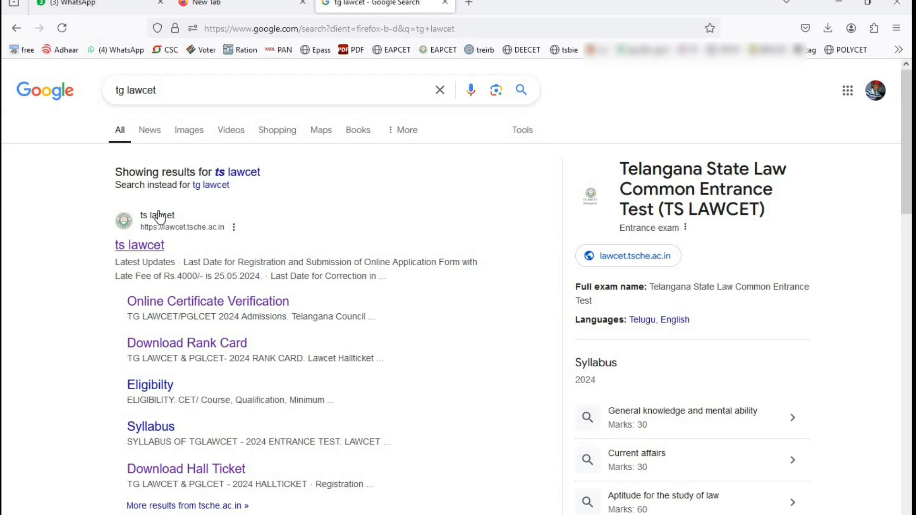
# Open the TS LAWCET site from the search results and go to the 2024 admissions page for 3YDC & 5YDC LLB.
pyautogui.click(137, 247)
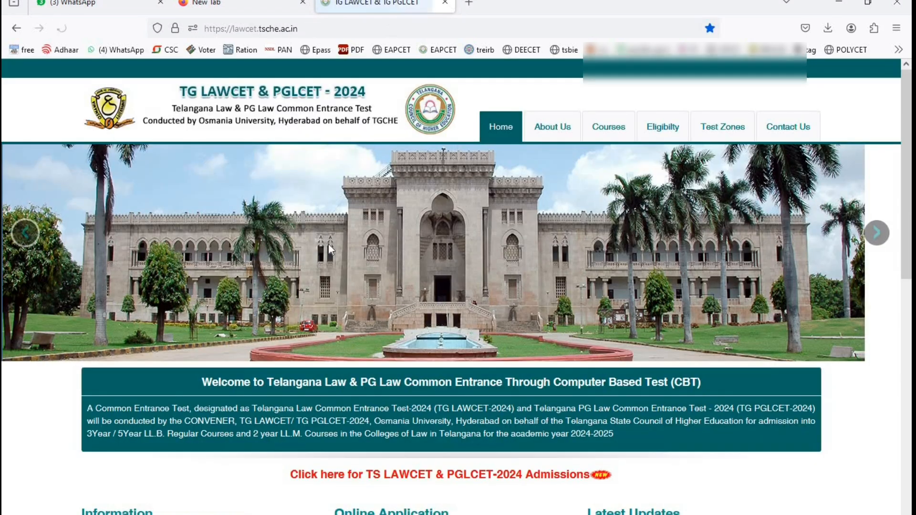
pyautogui.scroll(-3, 491, 248)
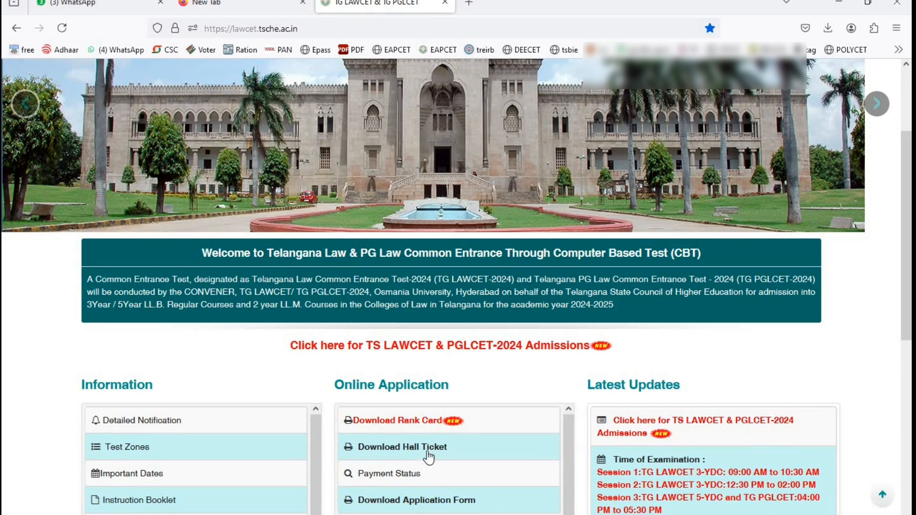
pyautogui.click(434, 343)
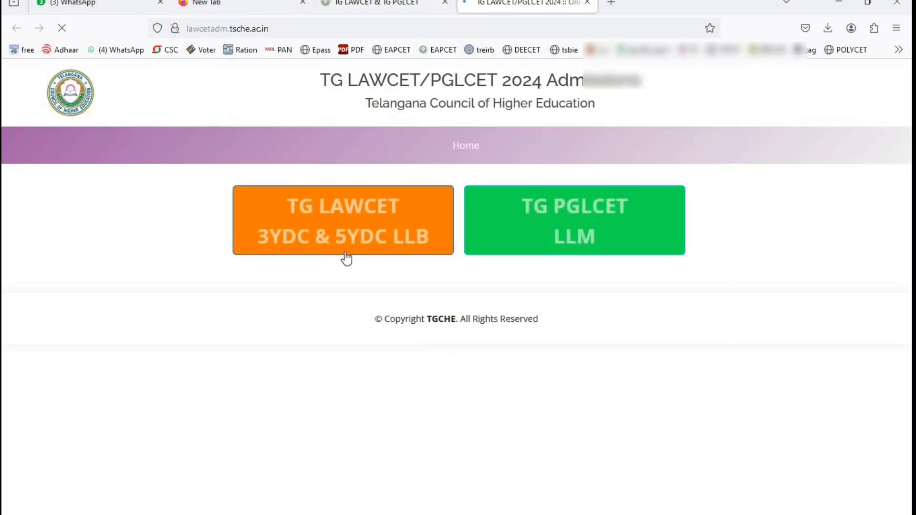
pyautogui.click(345, 253)
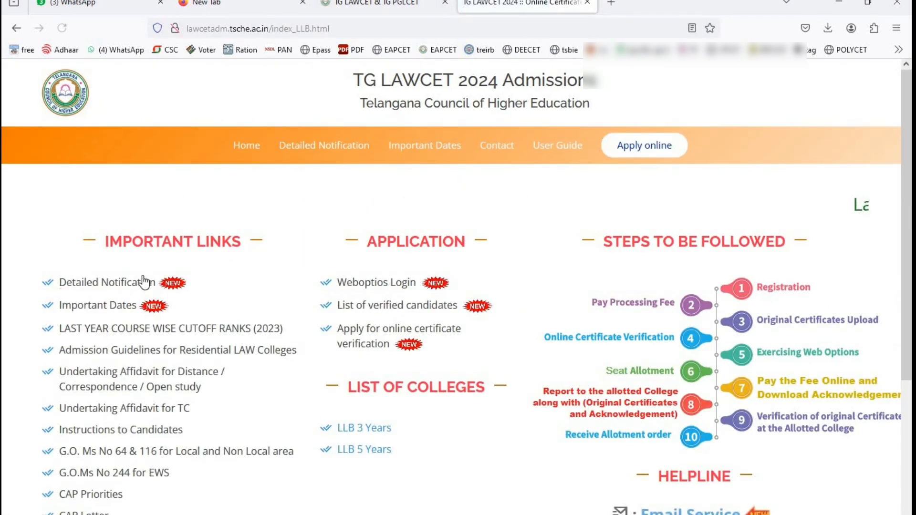
# Open the detailed notification and examine the Phase I dates for exercising web options, editing them and the provisional selection list.
pyautogui.click(134, 285)
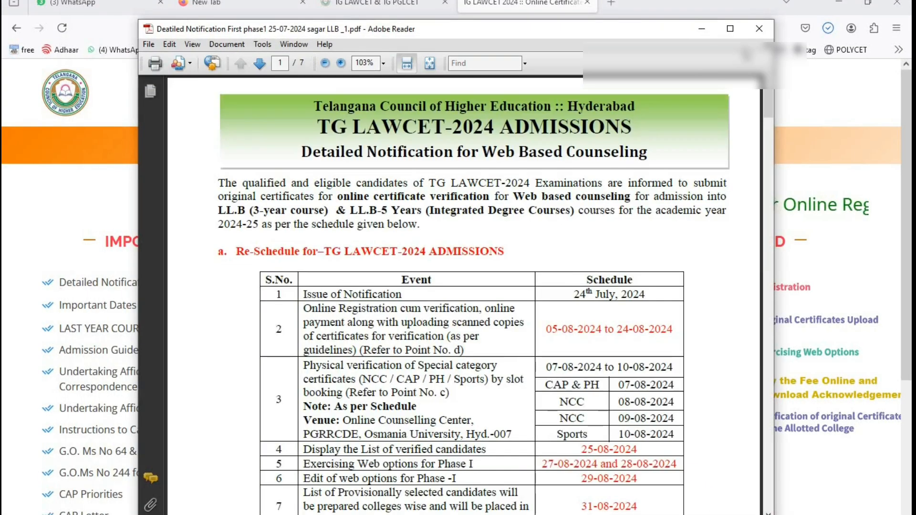
pyautogui.scroll(-3, 533, 299)
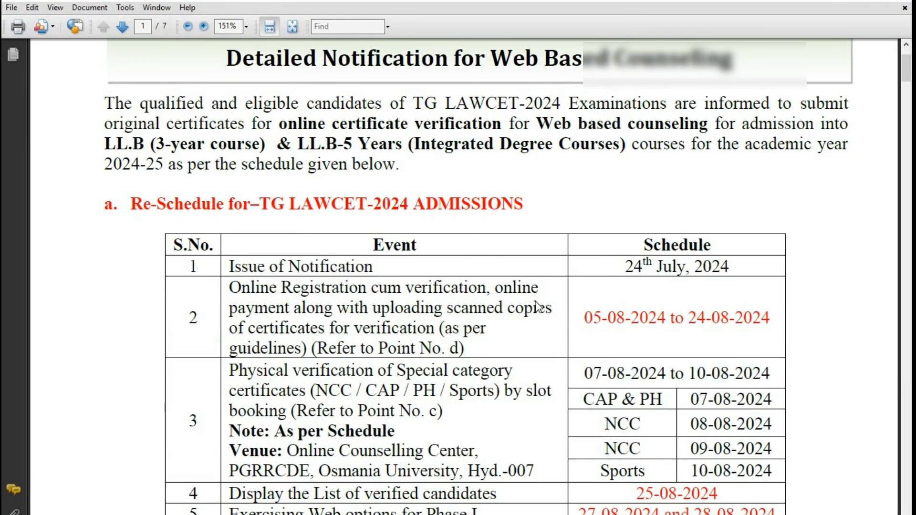
pyautogui.scroll(-2, 537, 306)
pyautogui.scroll(-2, 616, 440)
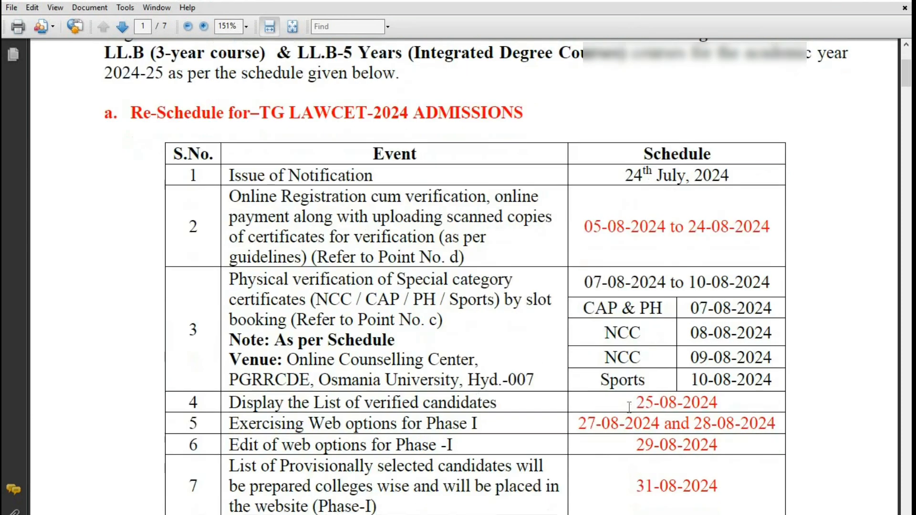
pyautogui.moveTo(578, 392); pyautogui.dragTo(755, 391)
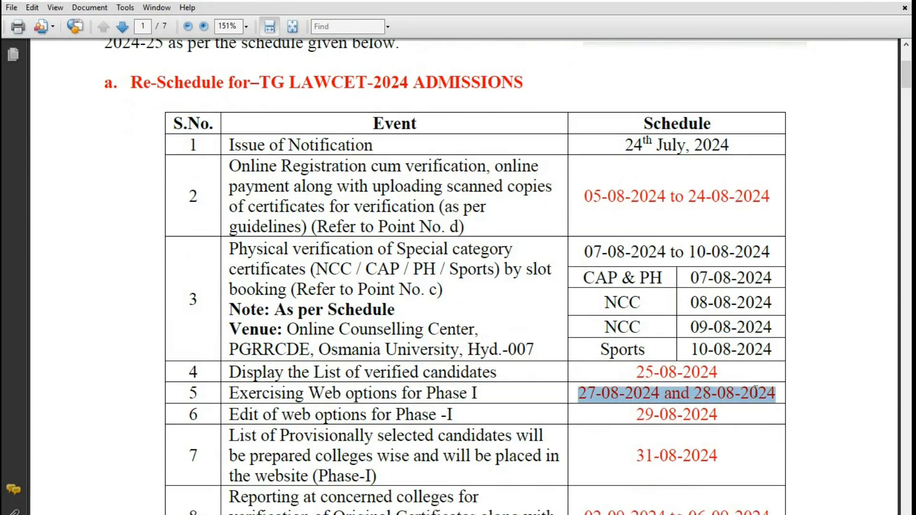
pyautogui.click(614, 417)
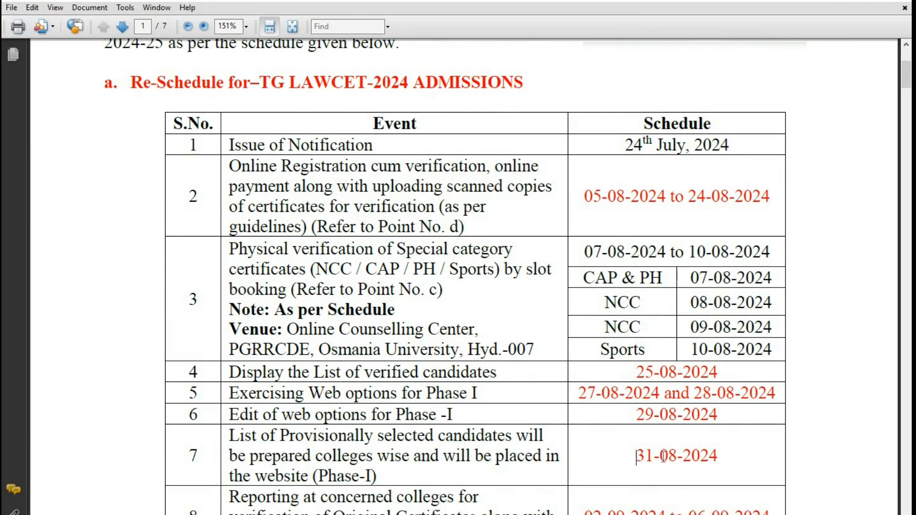
pyautogui.moveTo(664, 457); pyautogui.dragTo(719, 458)
pyautogui.moveTo(306, 443); pyautogui.dragTo(443, 476)
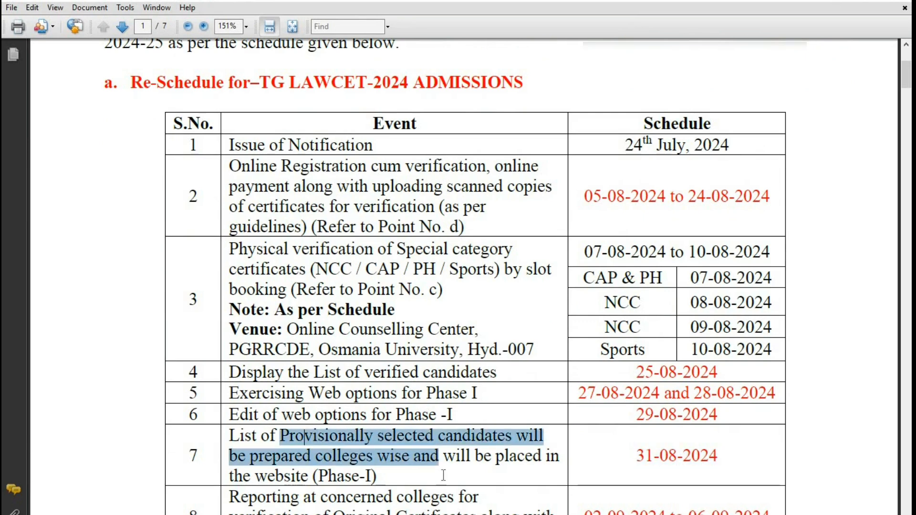
pyautogui.click(533, 457)
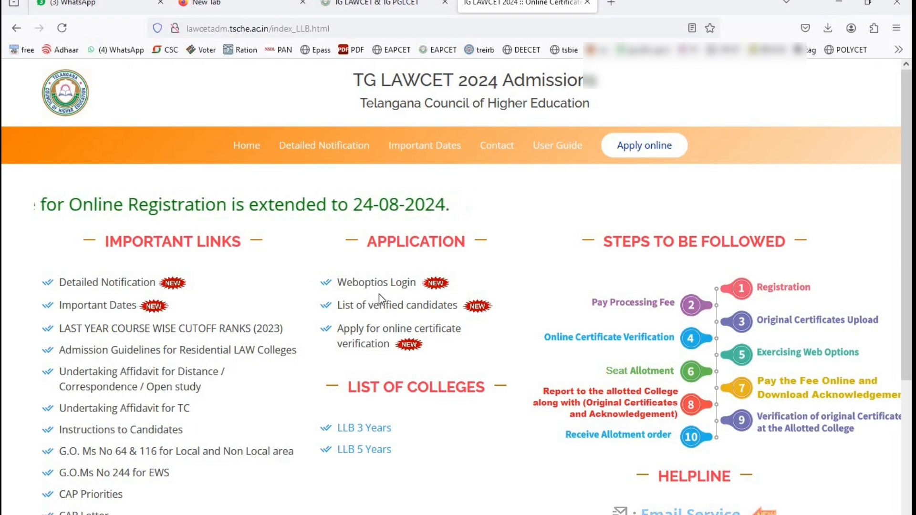
# Open the web options login page and log in with the candidate's hall ticket number and rank.
pyautogui.click(374, 284)
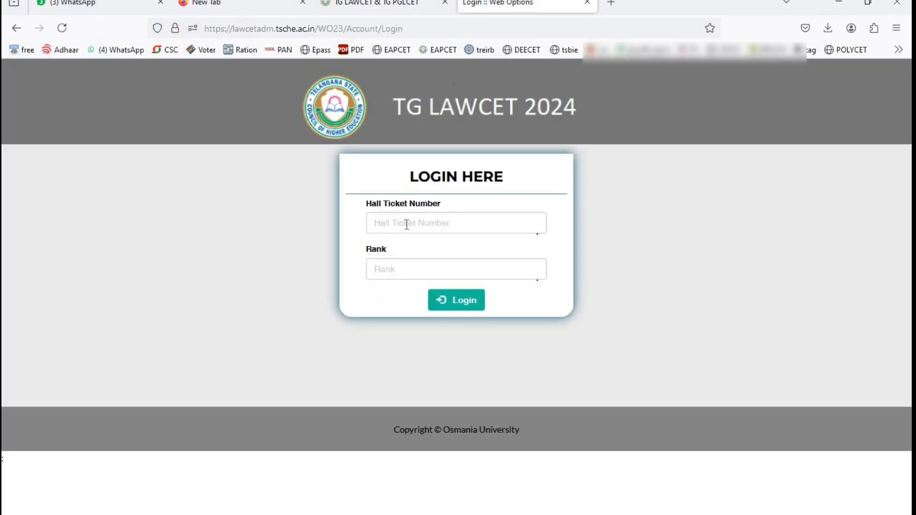
pyautogui.click(407, 225)
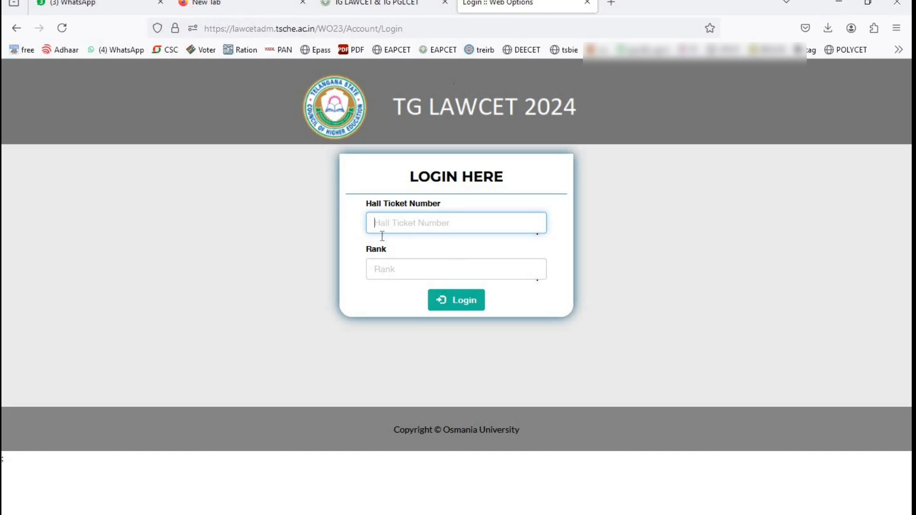
pyautogui.click(472, 303)
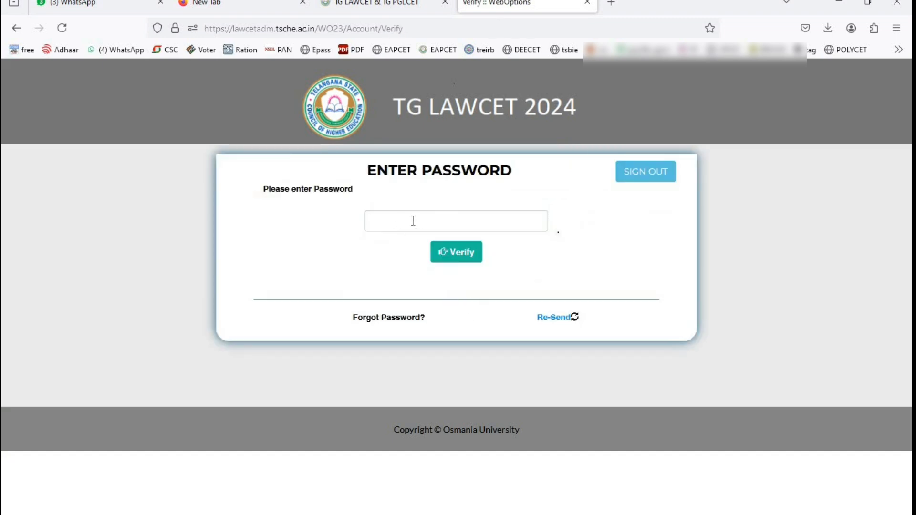
# Enter and verify the account password, and accept the profile declaration to continue to the options page.
pyautogui.click(413, 221)
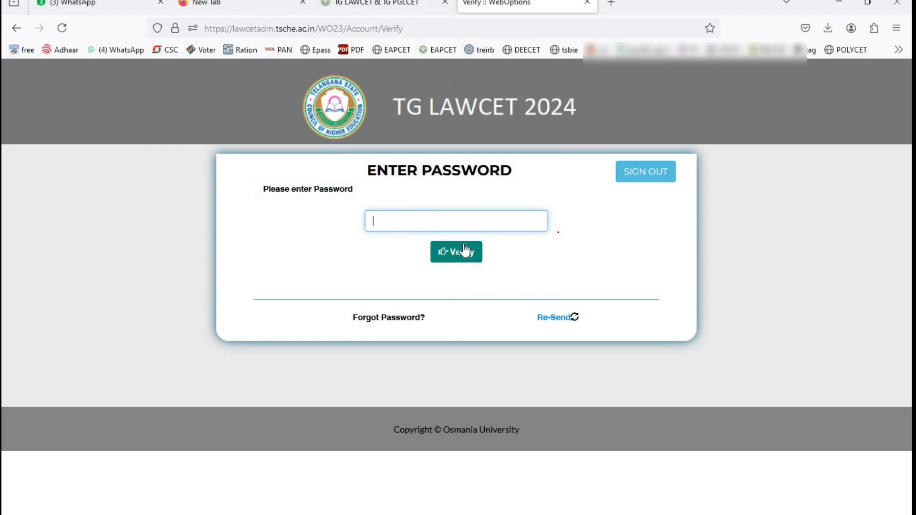
pyautogui.hotkey('ctrl', 'v')
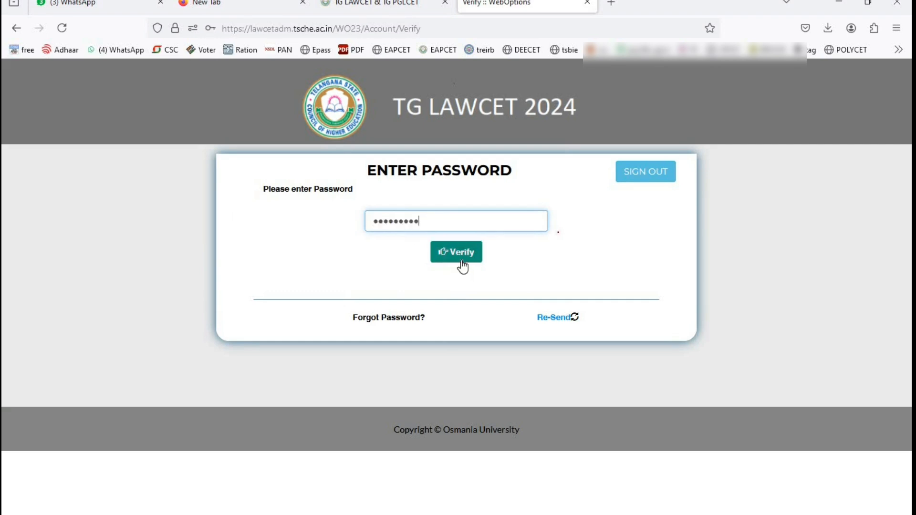
pyautogui.click(462, 261)
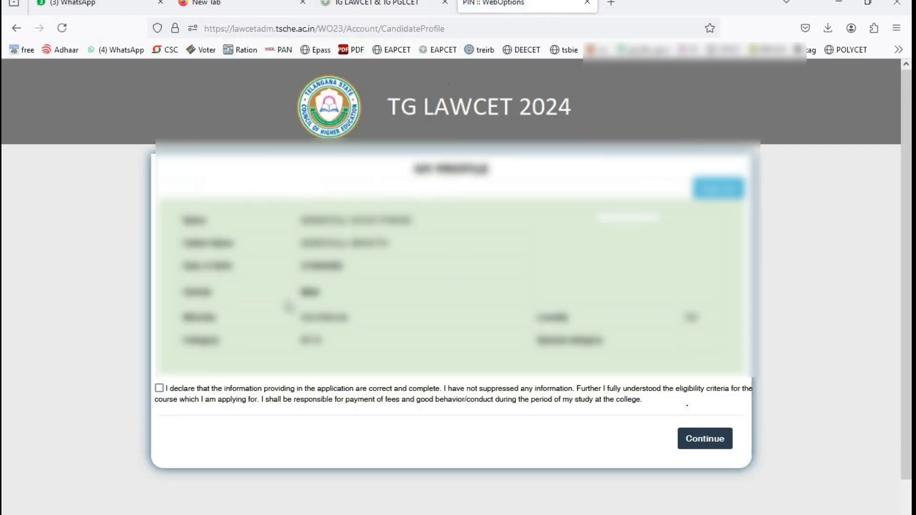
pyautogui.click(167, 393)
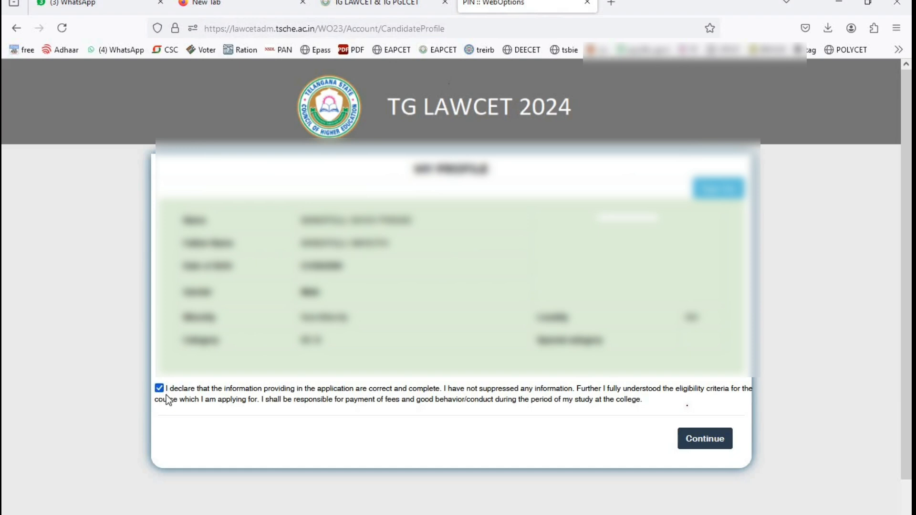
pyautogui.click(702, 440)
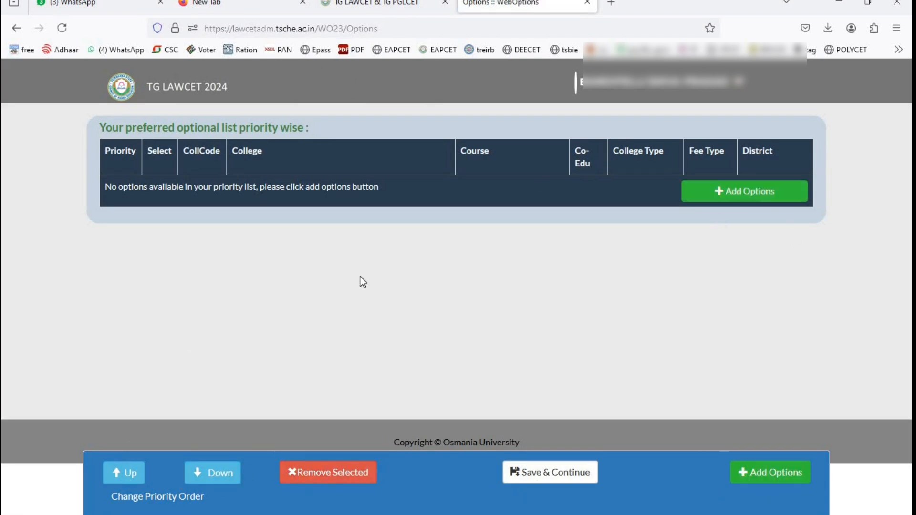
# Search the web options for "karim" and add the first Karimnagar college to the priority list.
pyautogui.click(722, 194)
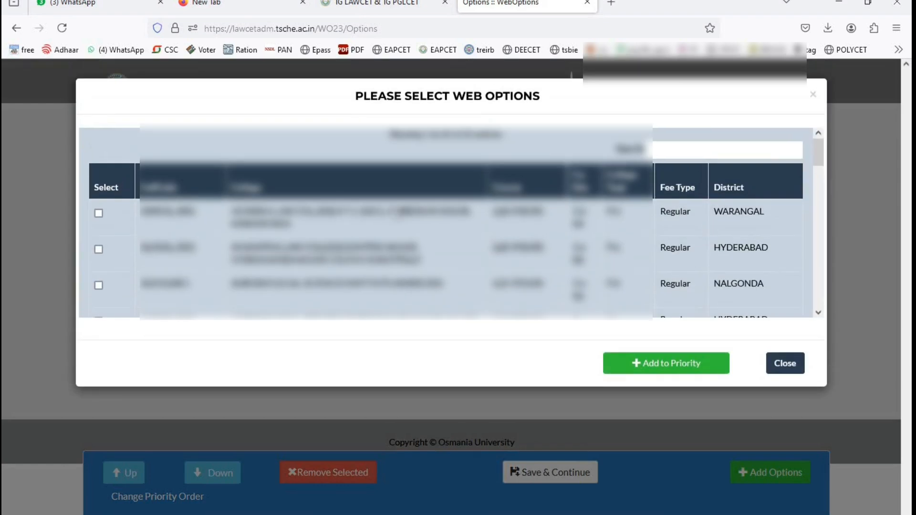
pyautogui.scroll(-10, 356, 225)
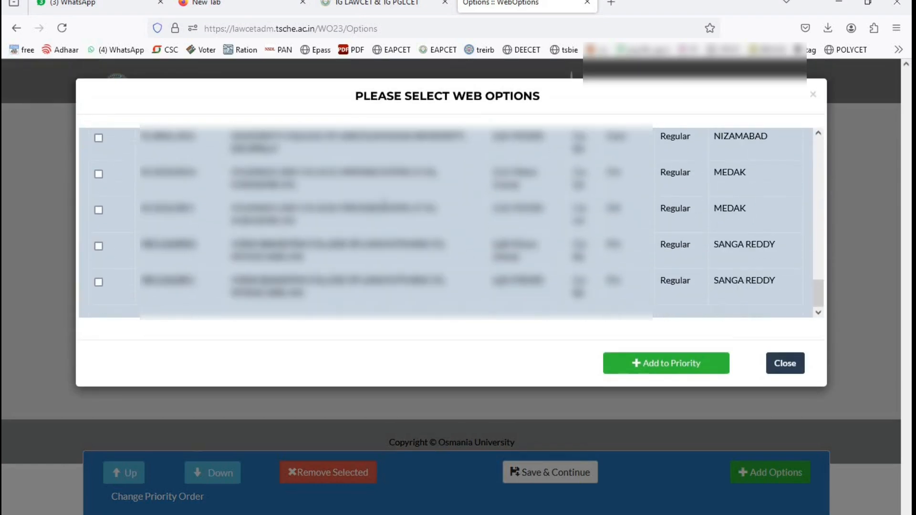
pyautogui.scroll(10, 433, 227)
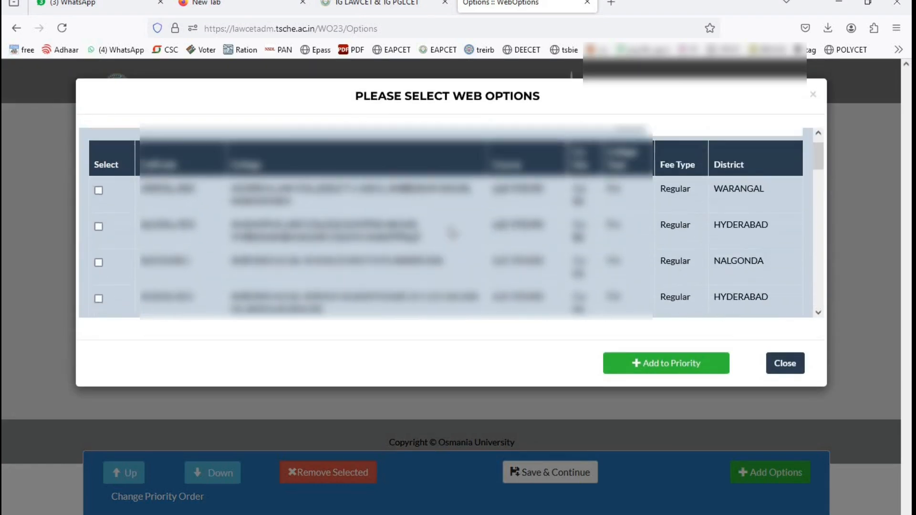
pyautogui.scroll(-3, 529, 227)
pyautogui.scroll(4, 653, 222)
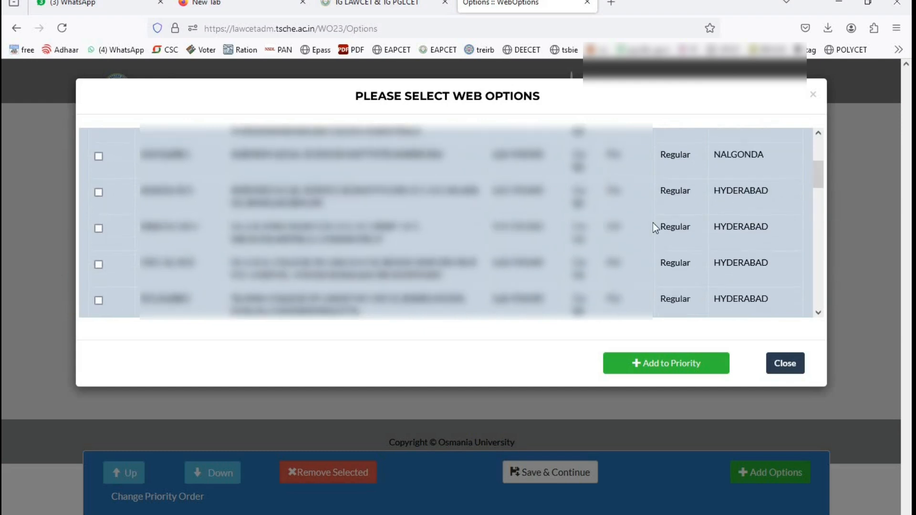
pyautogui.click(671, 149)
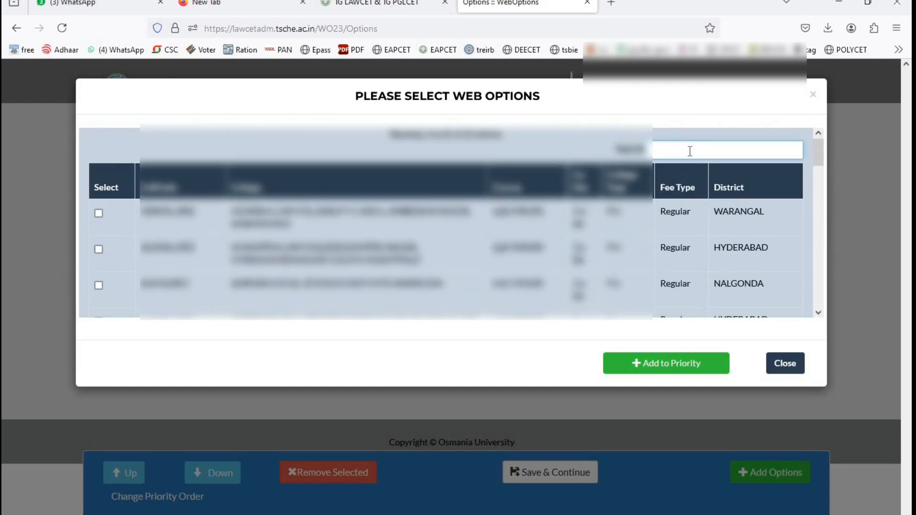
pyautogui.write('karim')
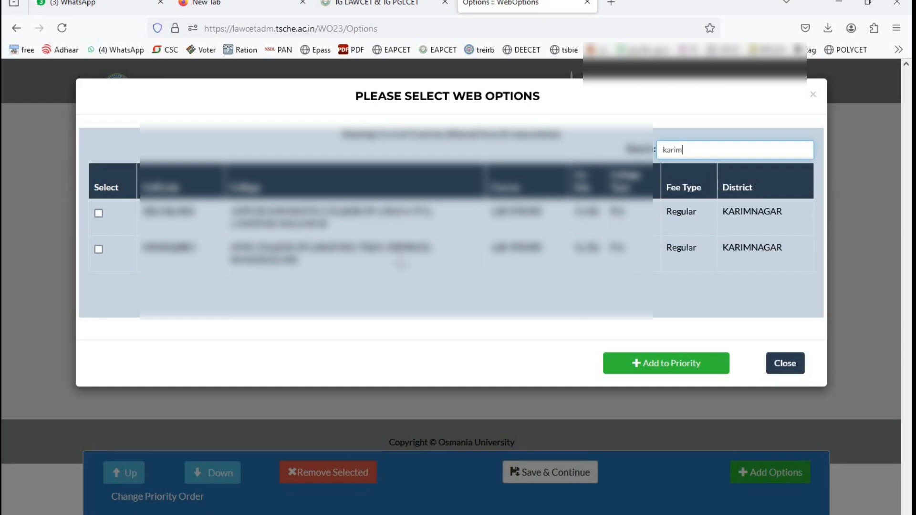
pyautogui.click(98, 214)
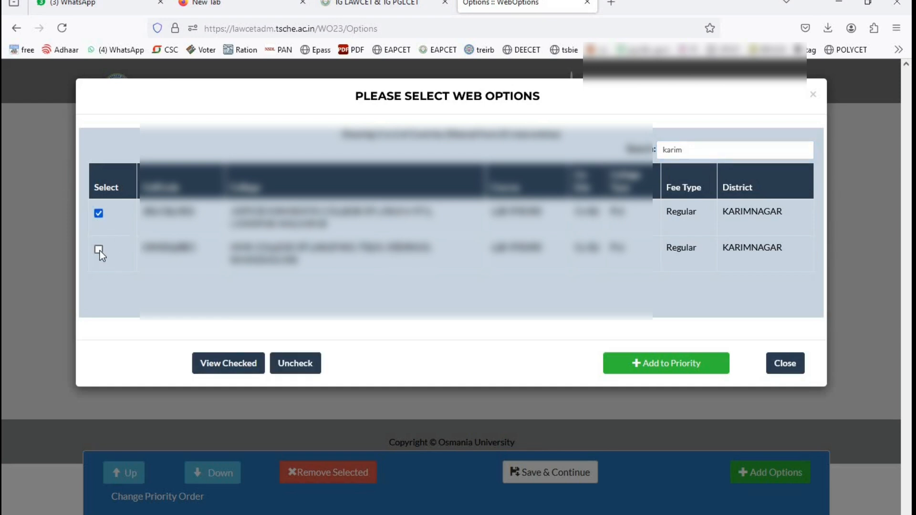
pyautogui.click(655, 367)
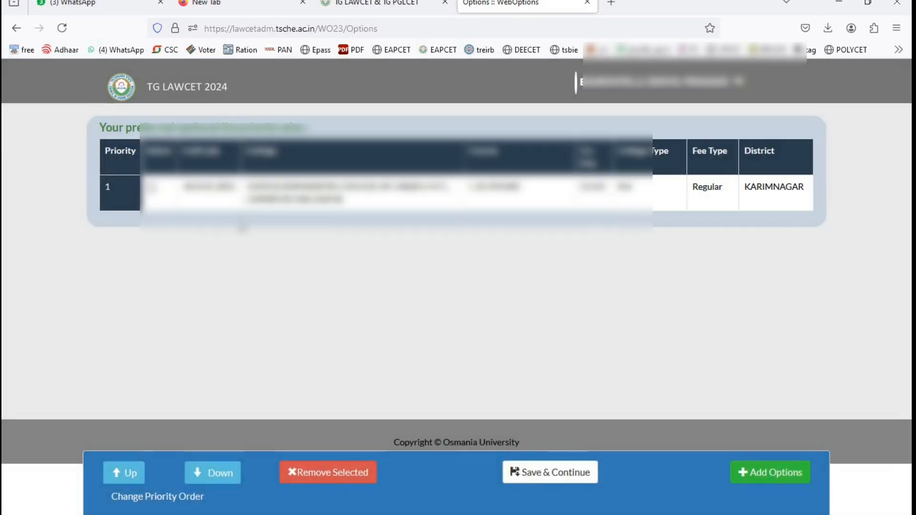
# Search the web options for "hyder", add the last-listed Hyderabad college to the priority list, and reopen the college selection list.
pyautogui.click(758, 477)
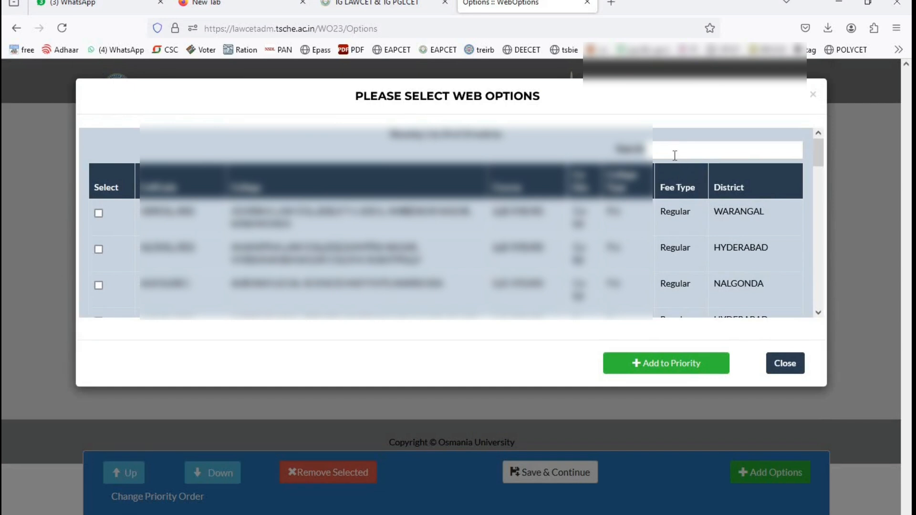
pyautogui.click(674, 156)
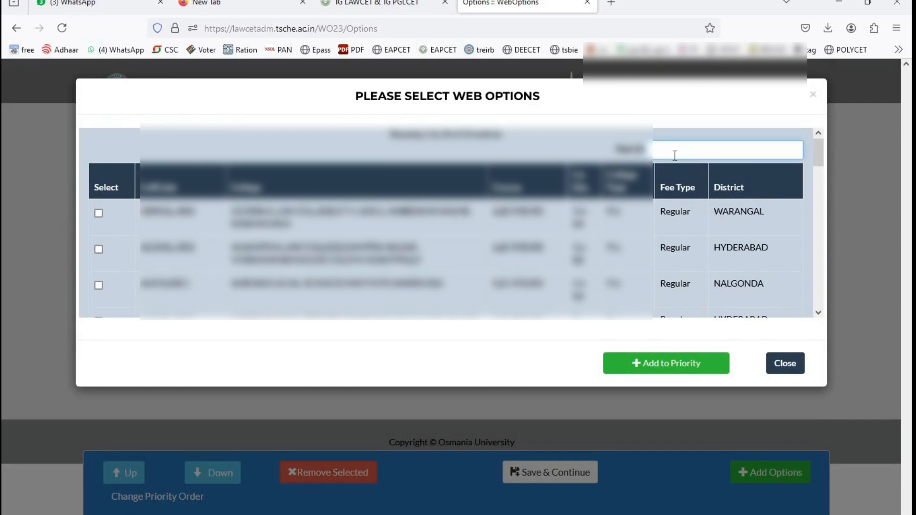
pyautogui.write('osman')
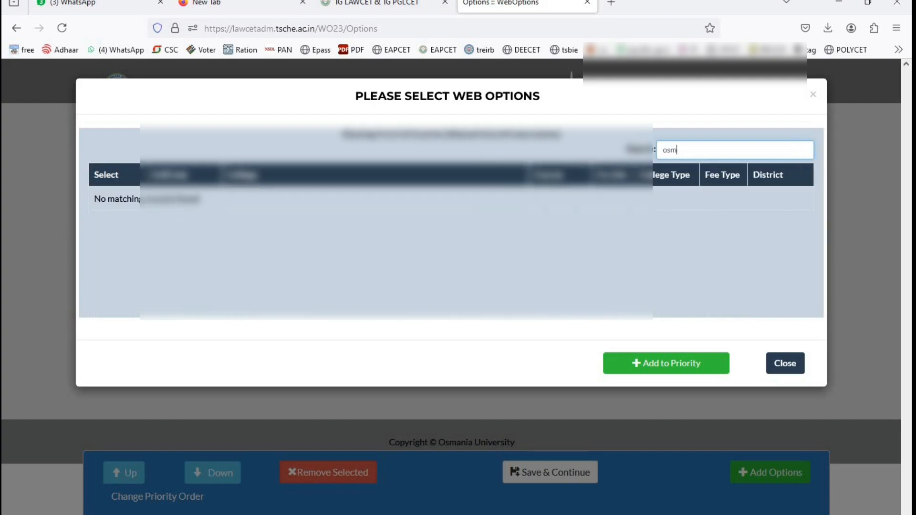
pyautogui.press('BackSpace')
pyautogui.press('BackSpace')
pyautogui.press('BackSpace')
pyautogui.write('hyder')
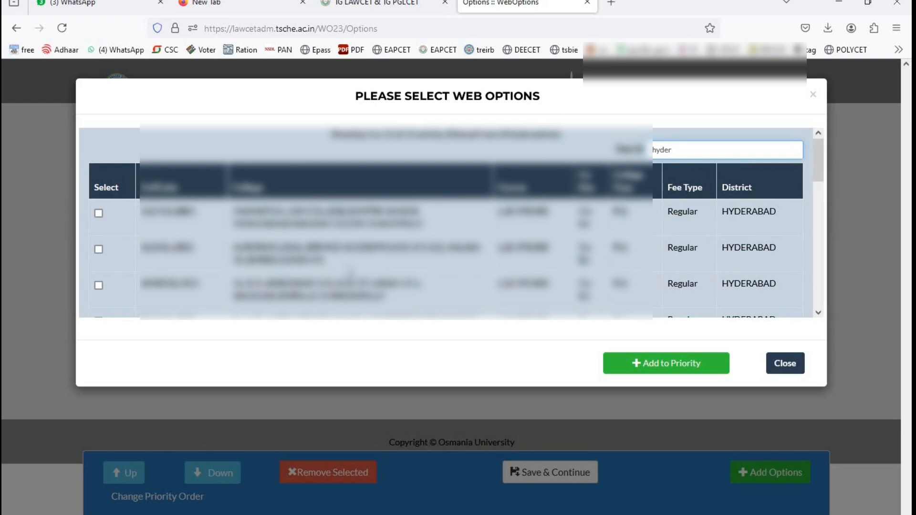
pyautogui.scroll(-5, 350, 273)
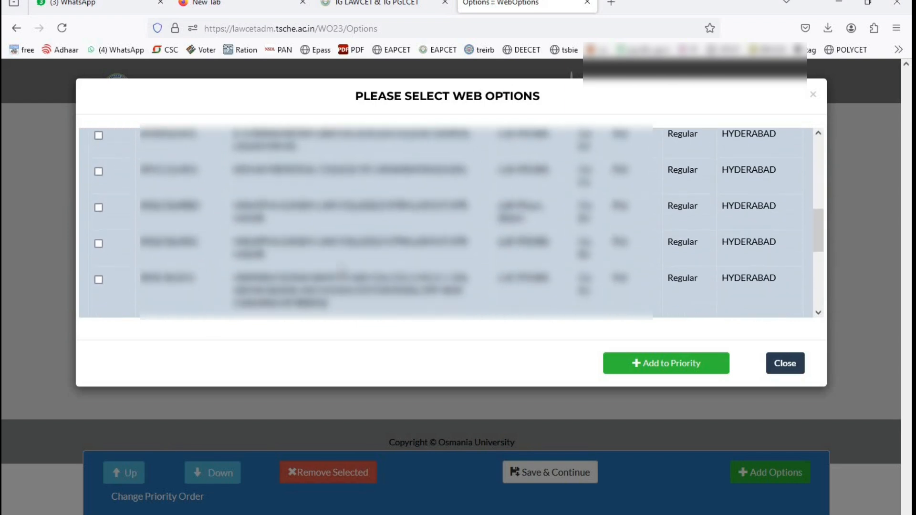
pyautogui.scroll(-4, 350, 269)
pyautogui.scroll(-2, 340, 273)
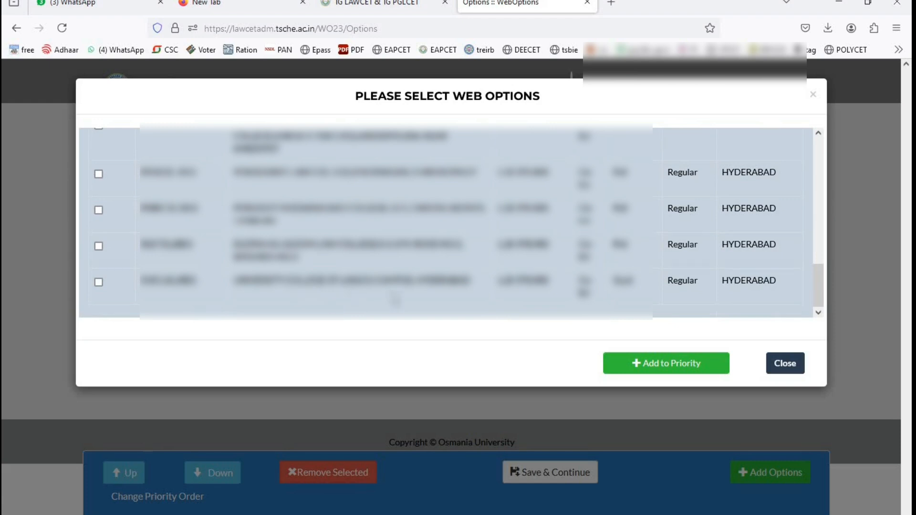
pyautogui.click(99, 283)
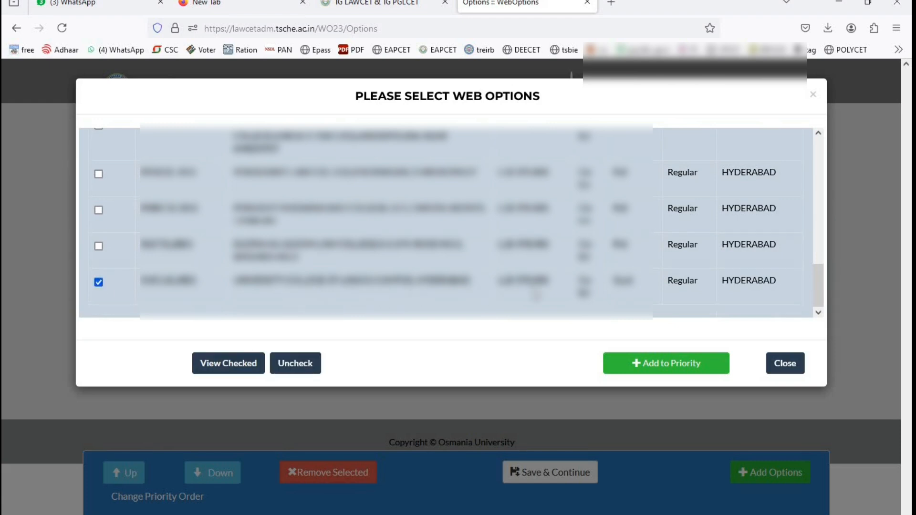
pyautogui.click(658, 371)
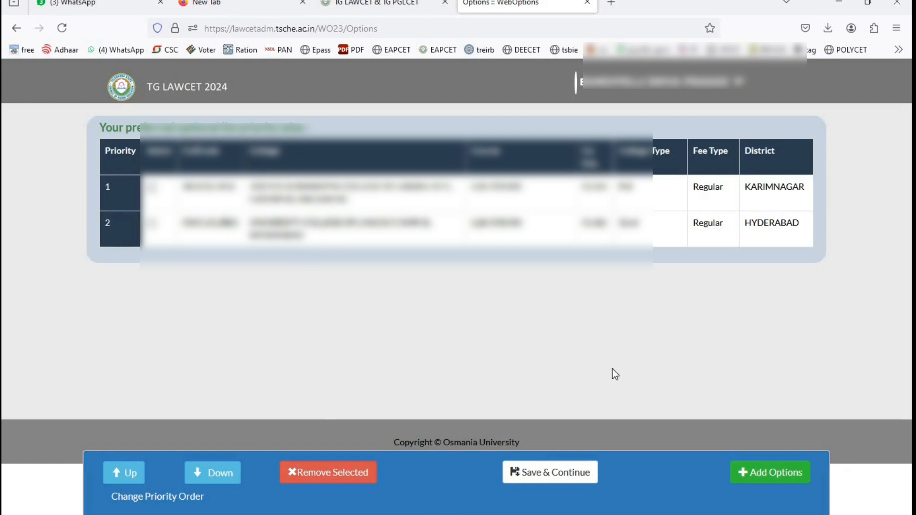
pyautogui.click(770, 473)
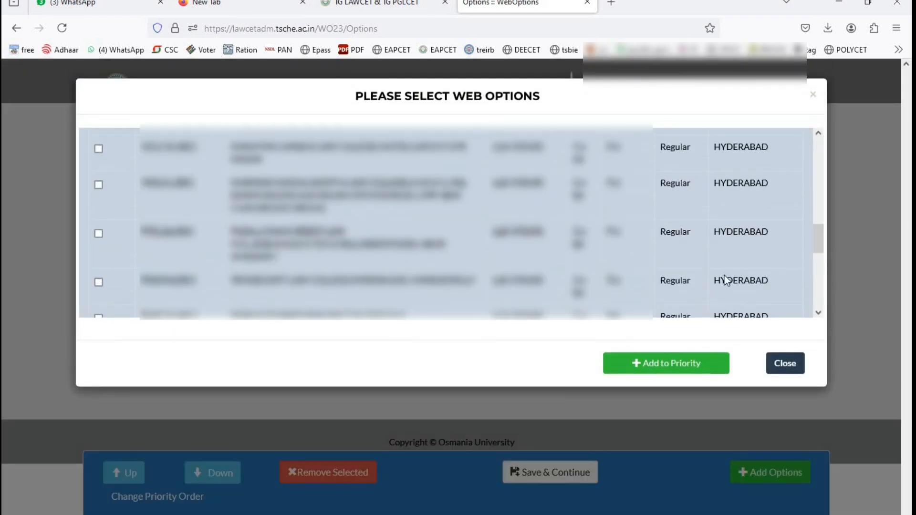
pyautogui.scroll(-2, 735, 201)
pyautogui.scroll(3, 735, 200)
pyautogui.click(713, 157)
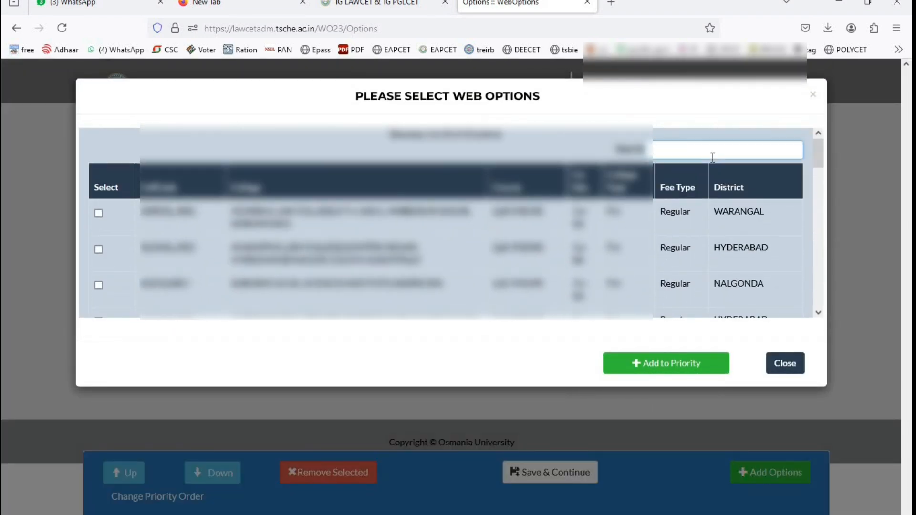
pyautogui.write('mama')
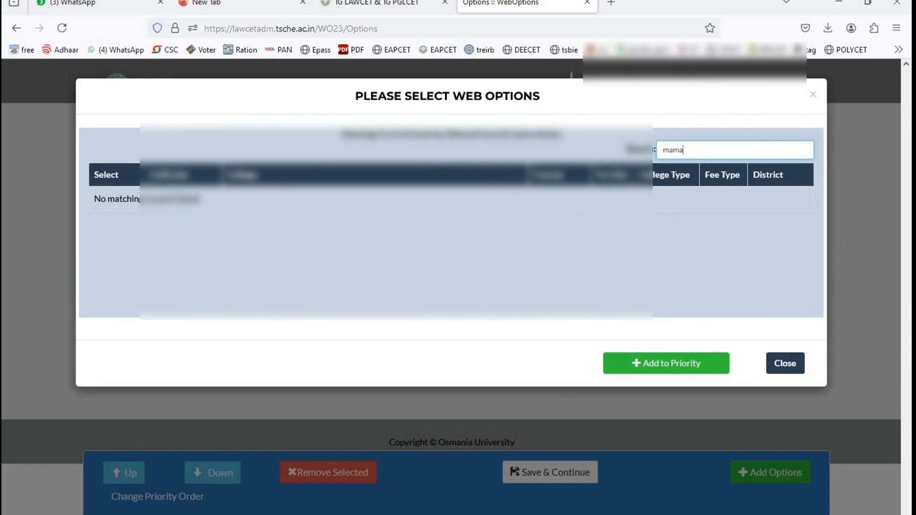
pyautogui.press('BackSpace')
pyautogui.press('BackSpace')
pyautogui.press('BackSpace')
pyautogui.press('BackSpace')
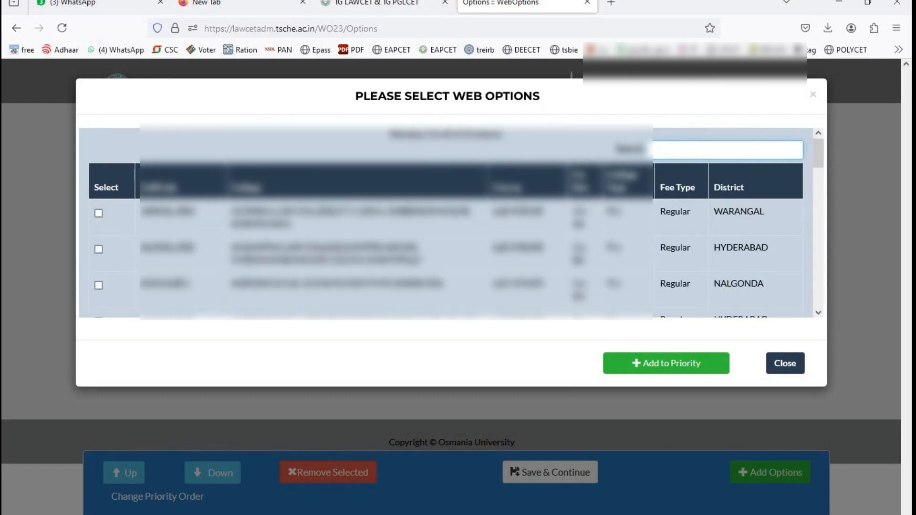
# Select three more Hyderabad colleges from the full college list and add them as priorities 3 to 5.
pyautogui.scroll(-5, 446, 222)
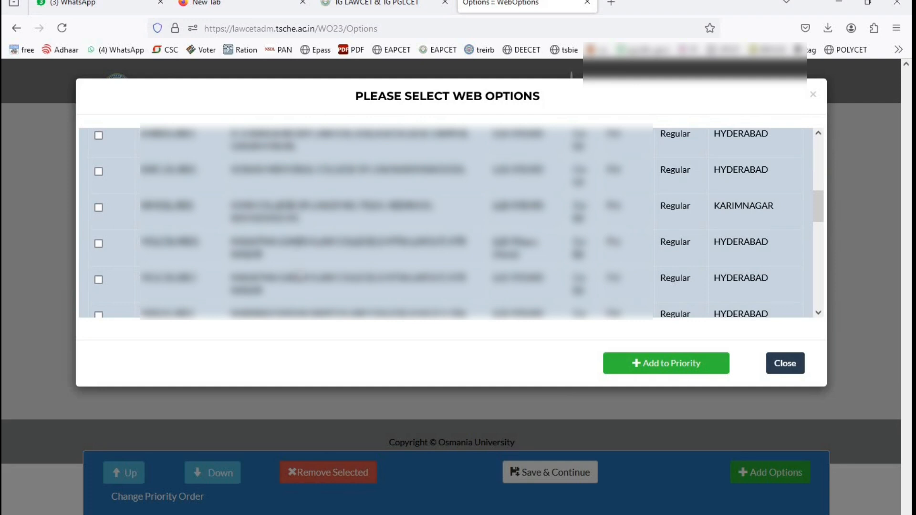
pyautogui.scroll(-2, 301, 277)
pyautogui.scroll(-2, 447, 222)
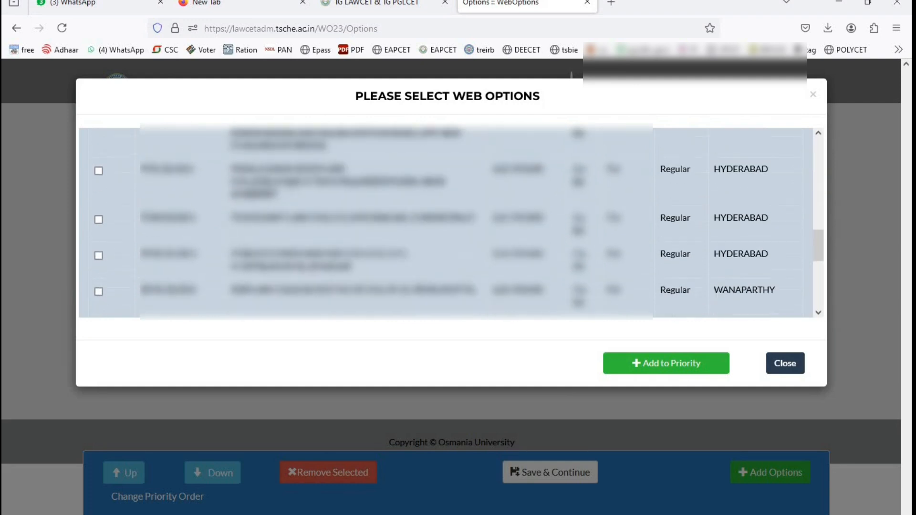
pyautogui.click(98, 172)
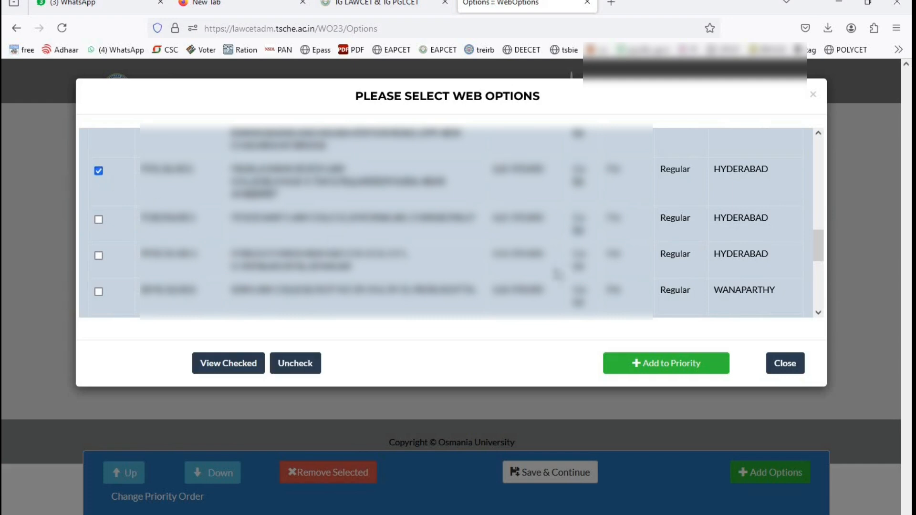
pyautogui.click(668, 364)
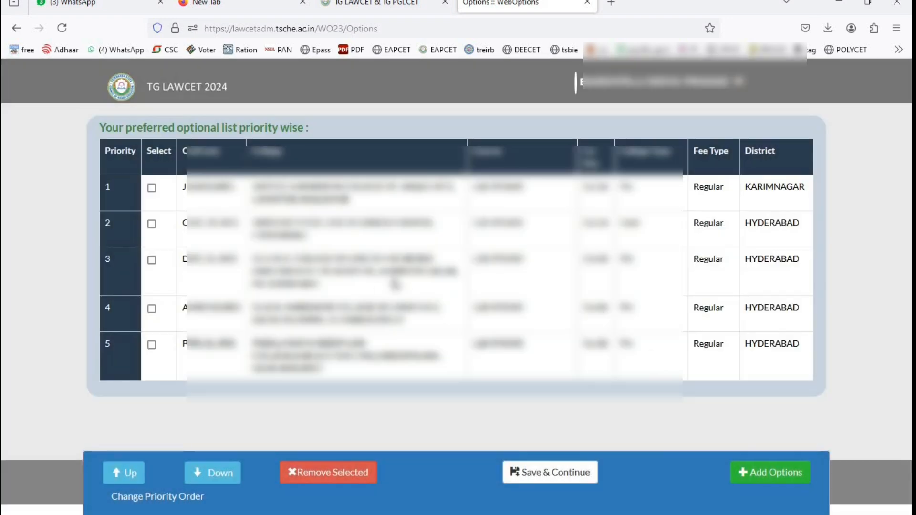
# Add the remaining Karimnagar college from the web options list as priority 6.
pyautogui.click(757, 472)
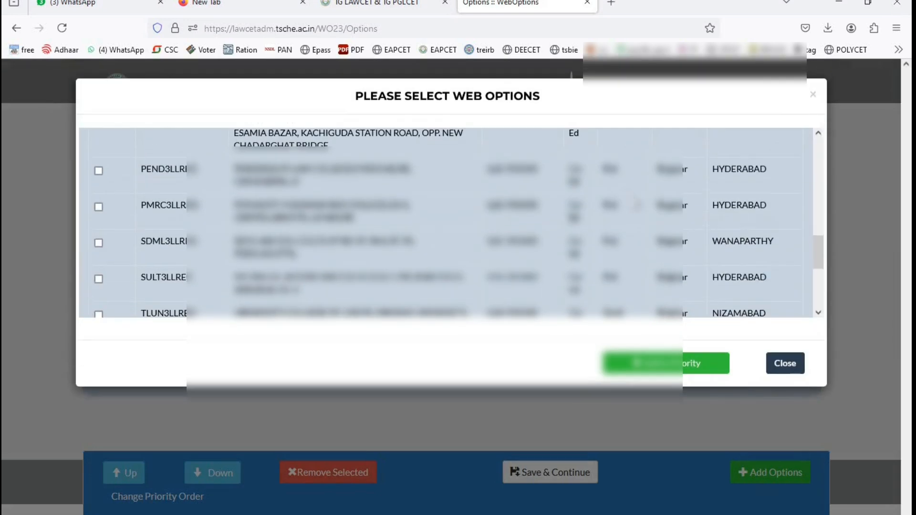
pyautogui.scroll(-3, 437, 236)
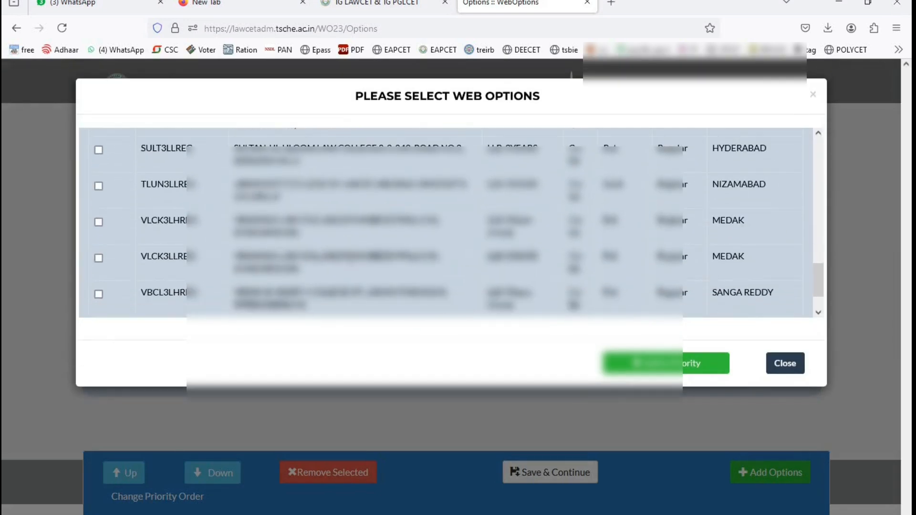
pyautogui.click(150, 387)
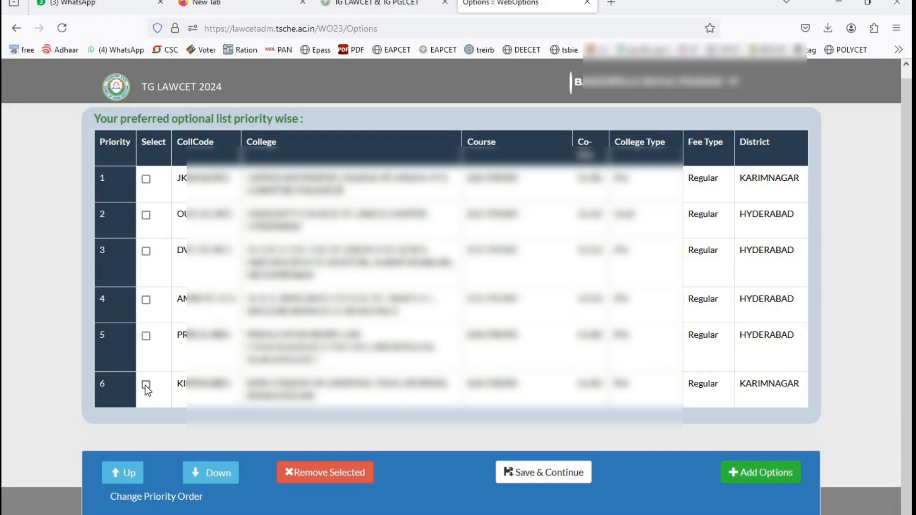
# Move the Karimnagar college at priority 6 up to priority 4, return it to priority 6 and deselect it.
pyautogui.click(146, 385)
pyautogui.click(130, 475)
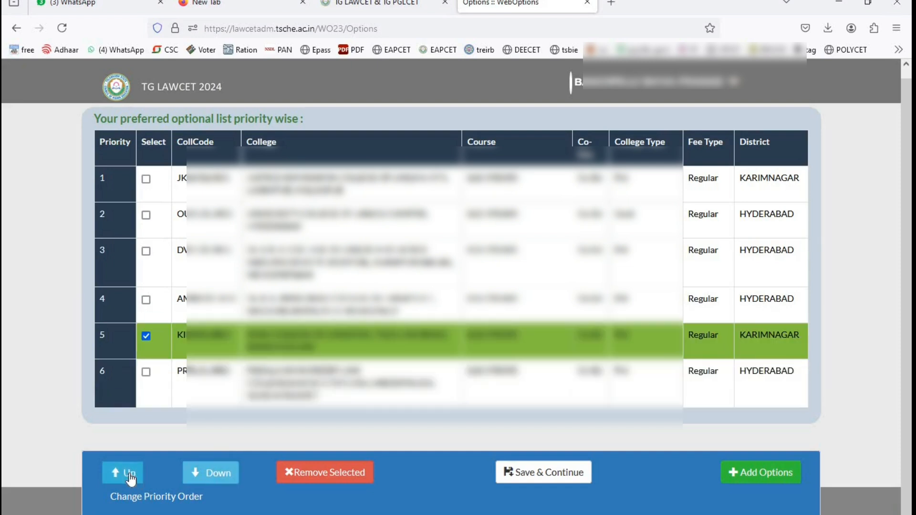
pyautogui.click(130, 475)
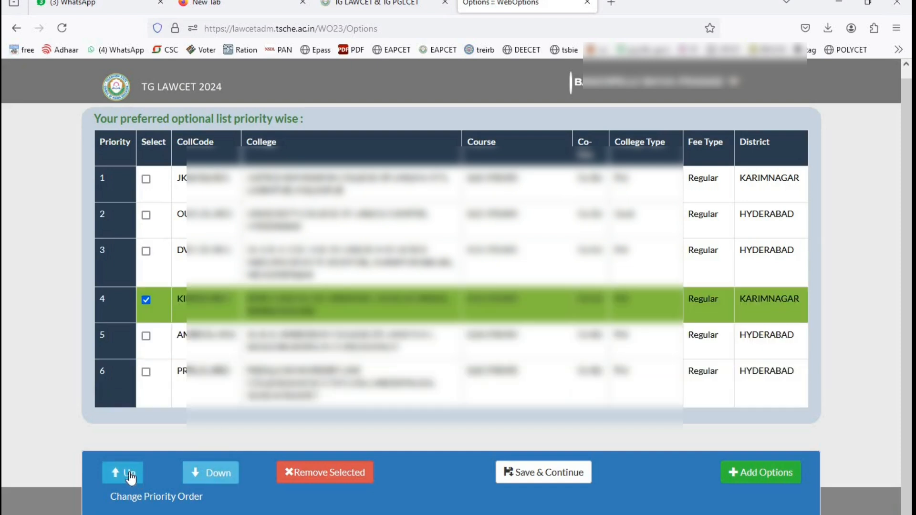
pyautogui.click(213, 473)
pyautogui.click(214, 473)
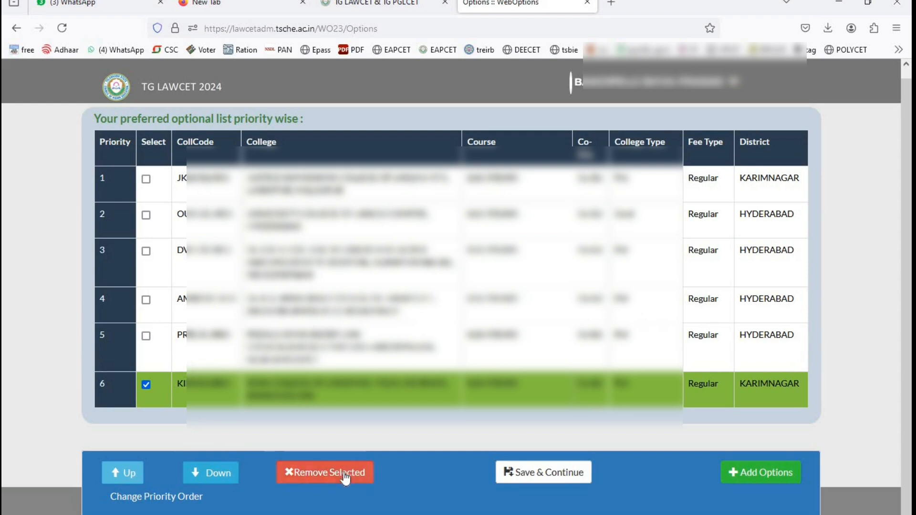
pyautogui.click(146, 385)
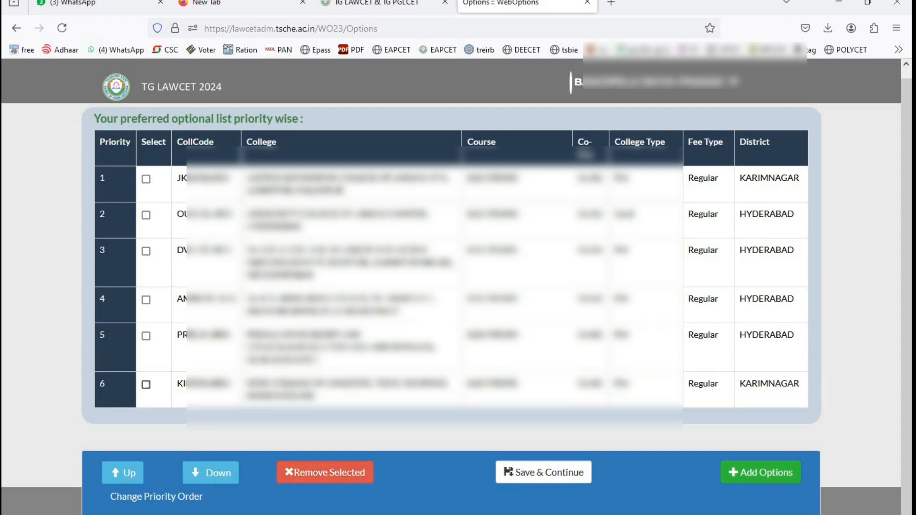
# Save the six-college priority list and confirm the save to continue to the options review page.
pyautogui.click(537, 476)
pyautogui.moveTo(130, 153); pyautogui.dragTo(261, 168)
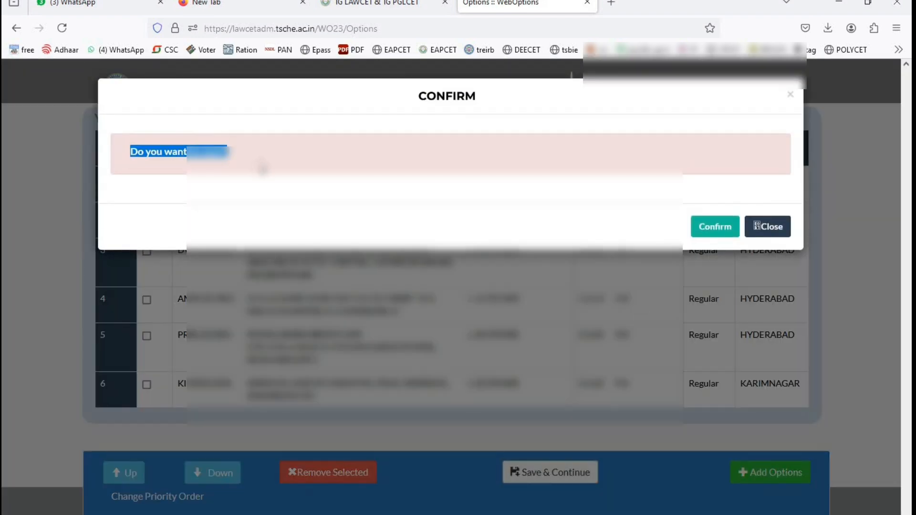
pyautogui.click(263, 169)
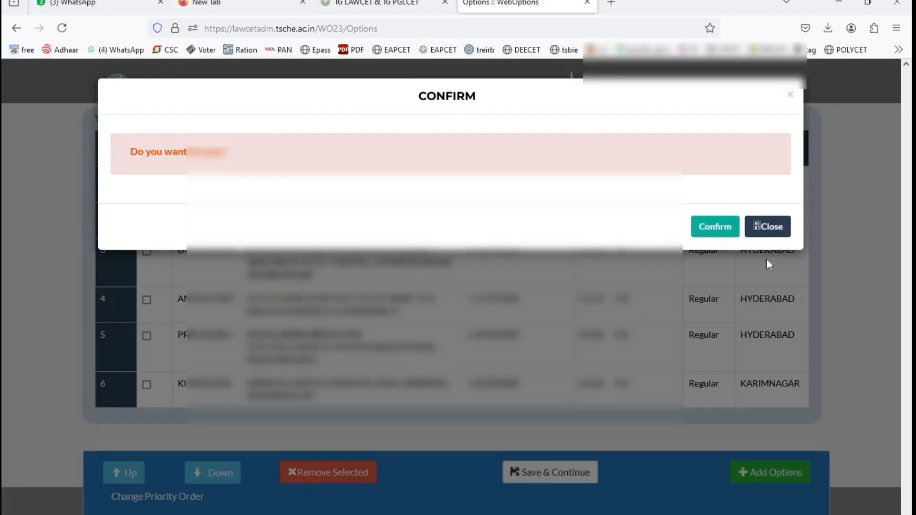
pyautogui.click(709, 226)
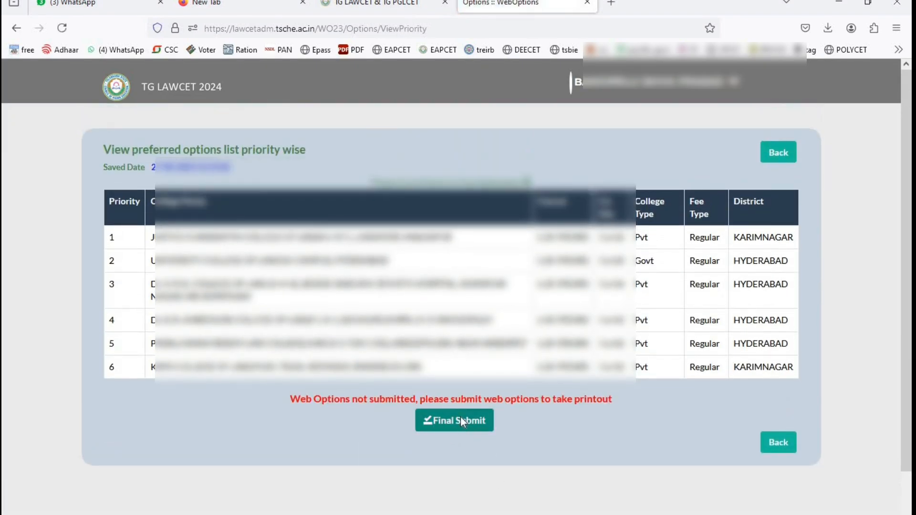
# Submit the six-college priority list as final and confirm that it should be finalized.
pyautogui.click(458, 420)
pyautogui.moveTo(142, 152); pyautogui.dragTo(341, 172)
pyautogui.click(344, 173)
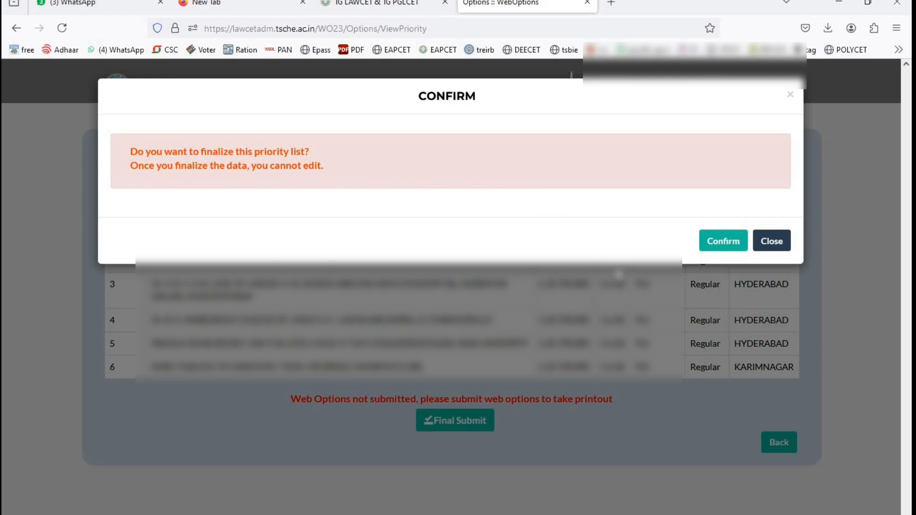
pyautogui.click(724, 243)
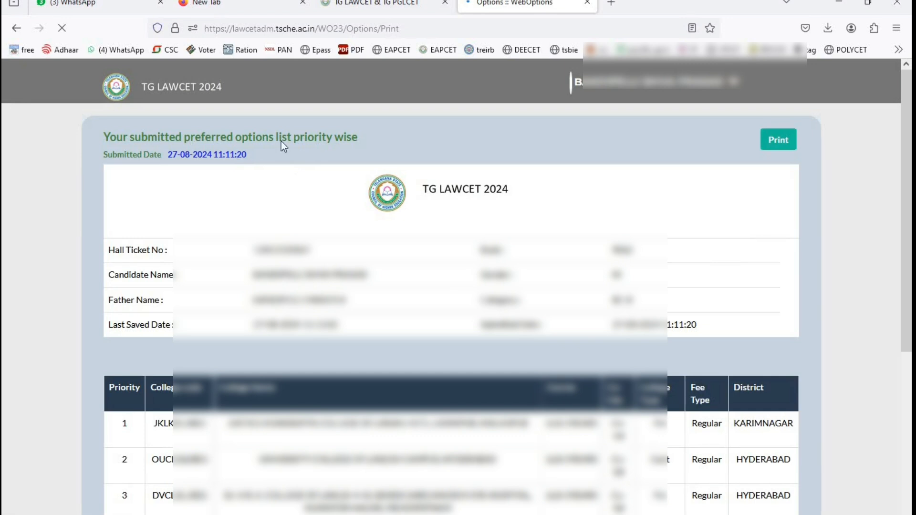
# Print the submitted priority-wise list of preferred college options.
pyautogui.moveTo(157, 140); pyautogui.dragTo(380, 146)
pyautogui.click(380, 145)
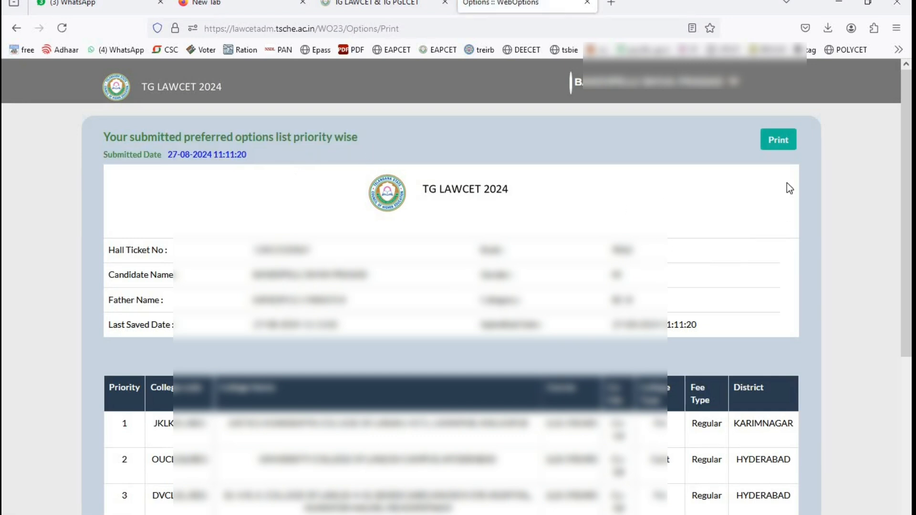
pyautogui.click(783, 145)
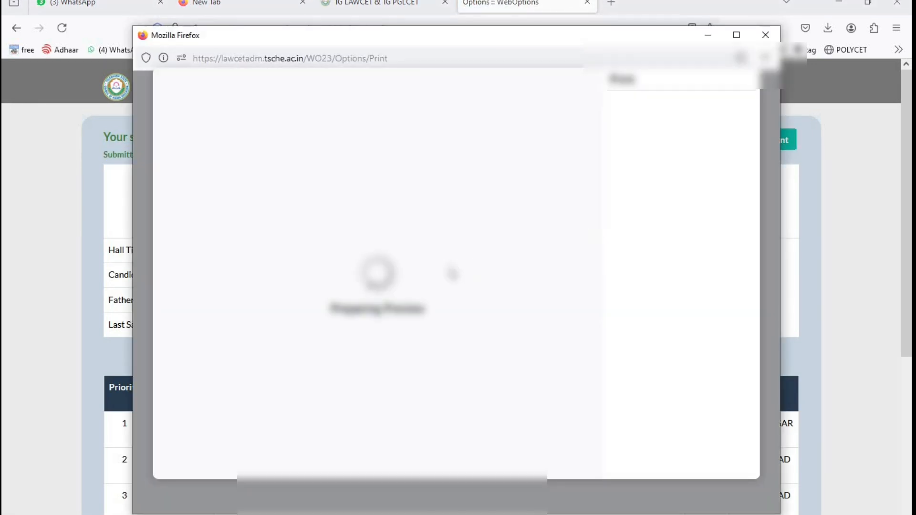
pyautogui.click(676, 461)
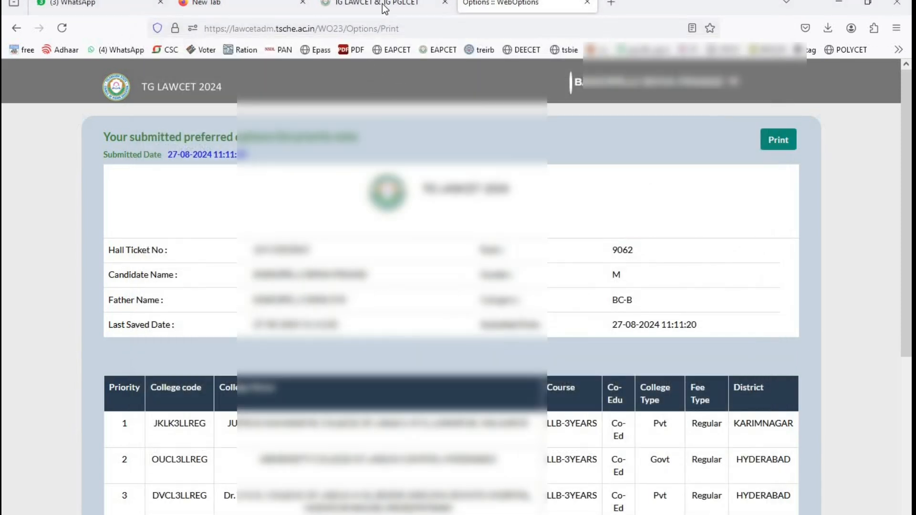
# Return to the TG LAWCET & TG PGLCET home page and look over its admissions link and Online Application section.
pyautogui.click(384, 6)
pyautogui.scroll(-3, 462, 367)
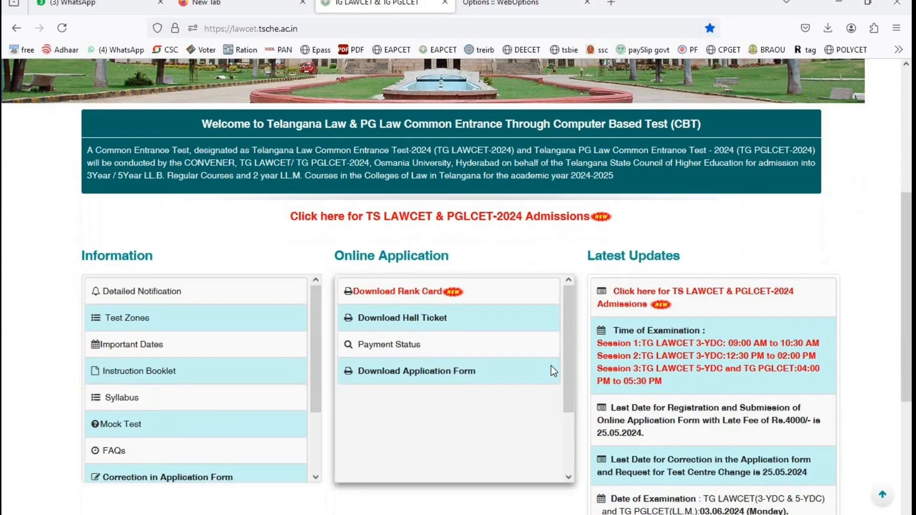
pyautogui.scroll(4, 551, 365)
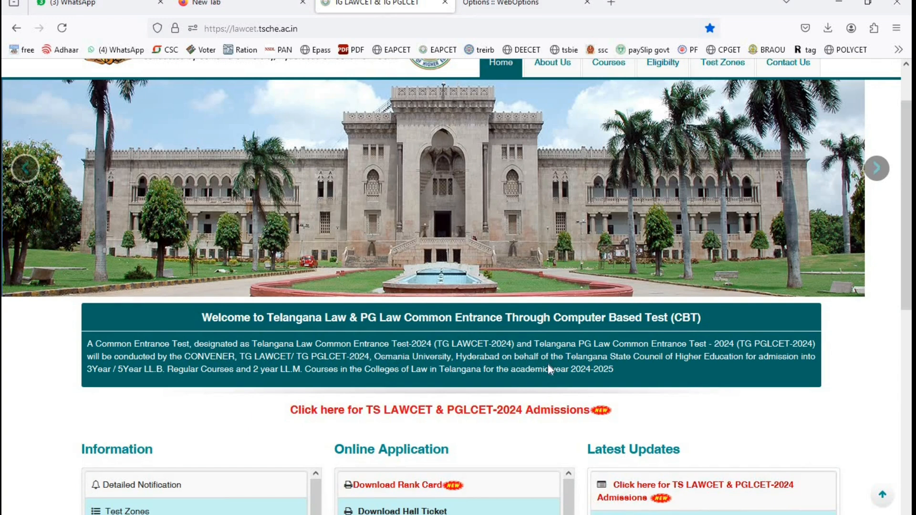
pyautogui.scroll(-3, 549, 369)
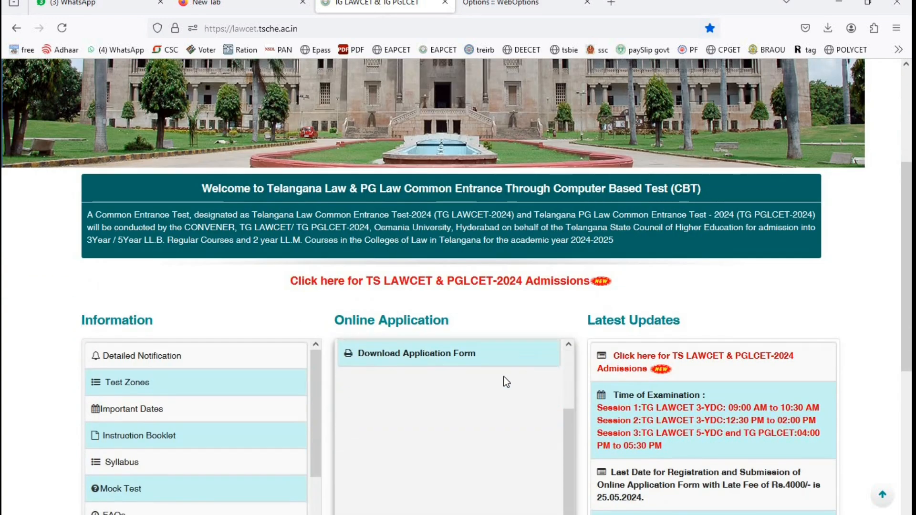
pyautogui.scroll(3, 497, 401)
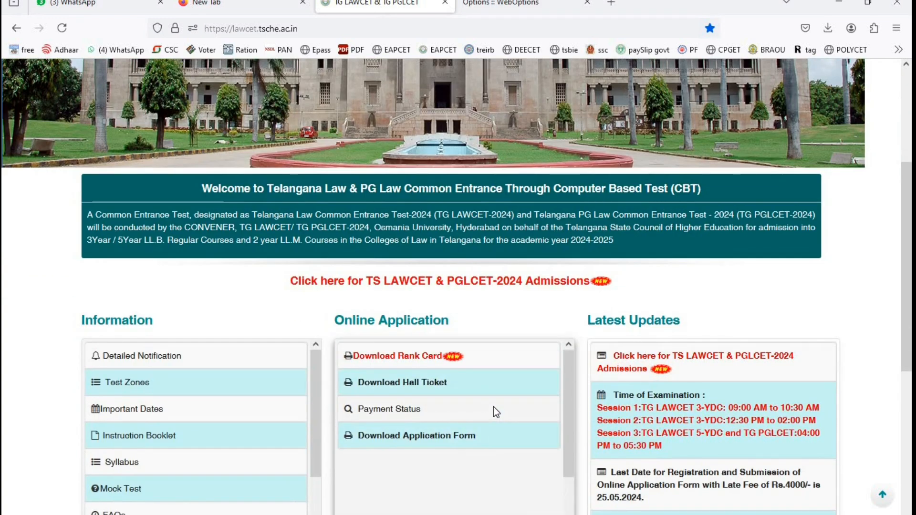